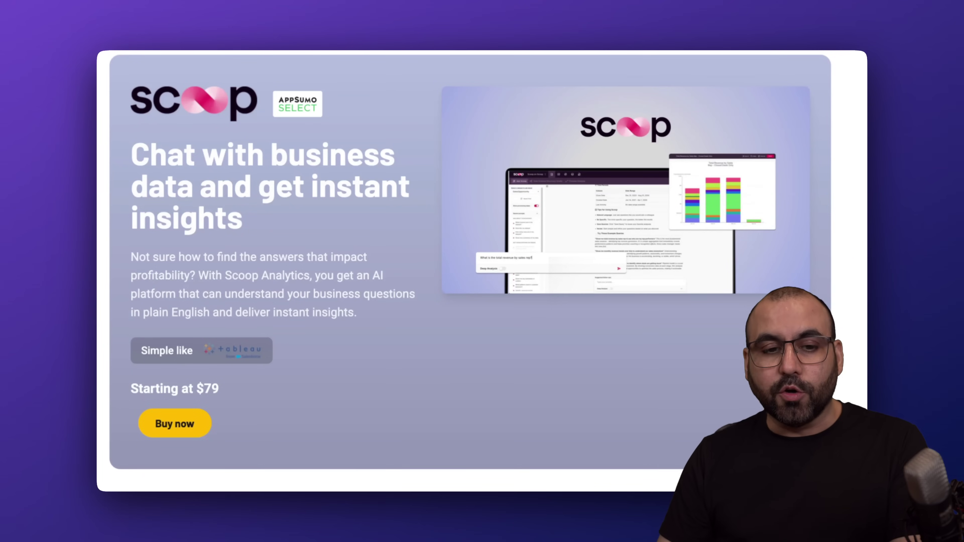
Scroll the AppSumo page to compare the $79, $149 and $289 License Tier cards' limits
scroll(482, 269, down, 20)
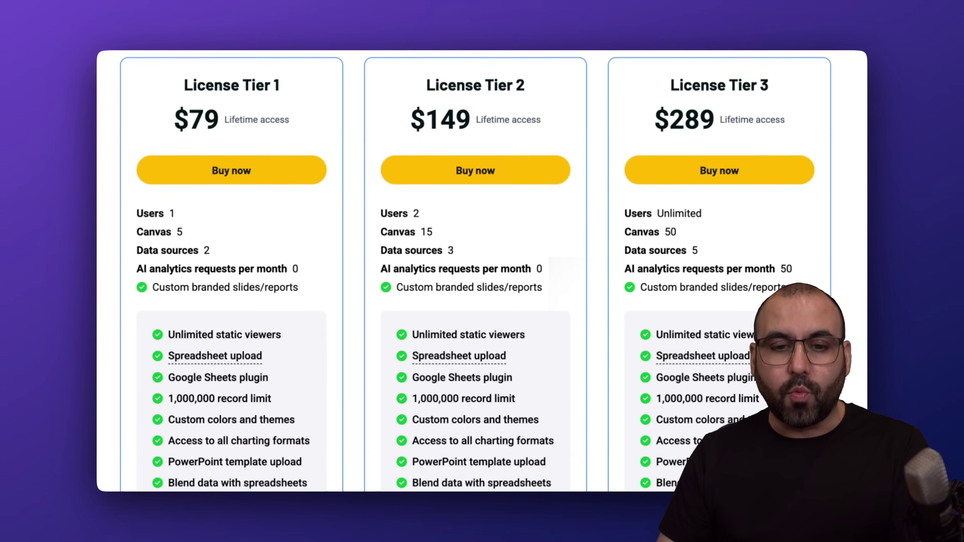
scroll(482, 269, down, 1)
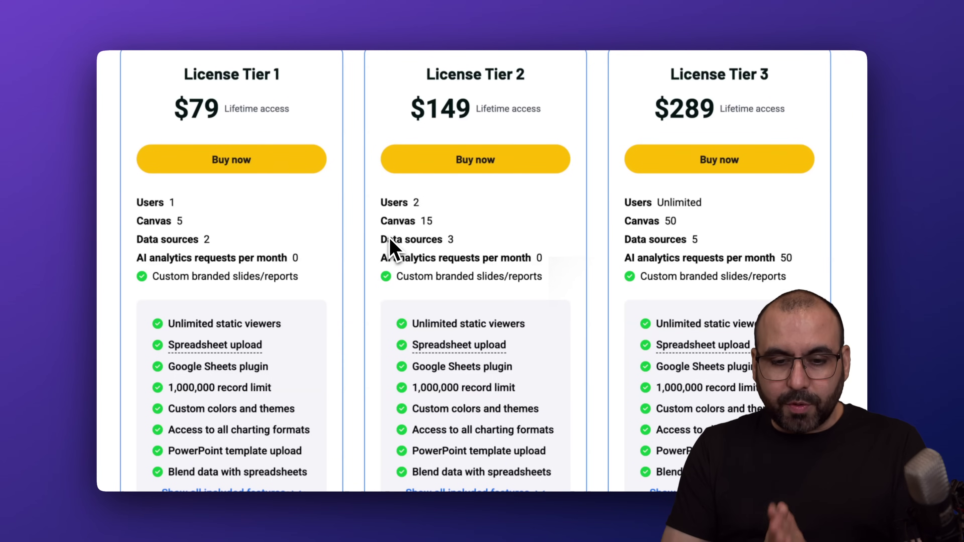
scroll(463, 232, down, 1)
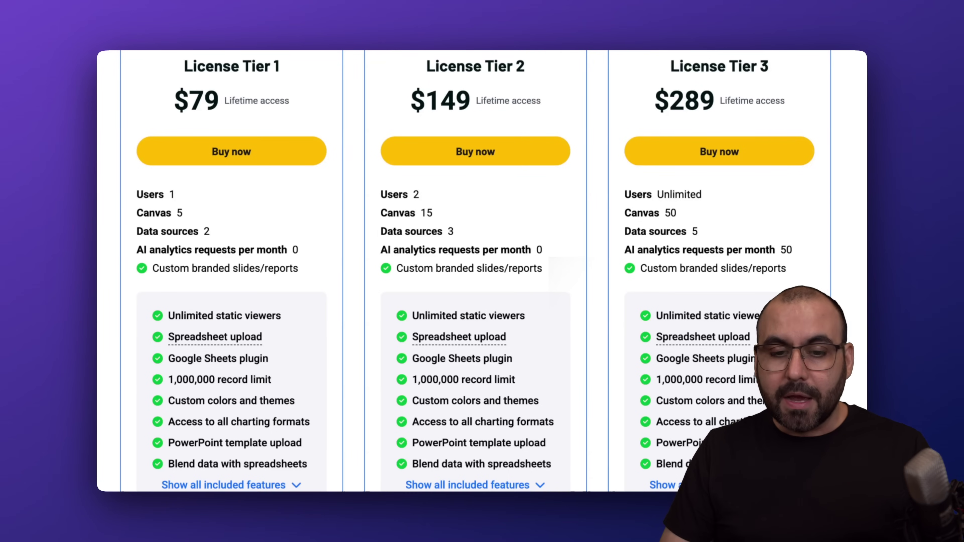
scroll(800, 262, down, 2)
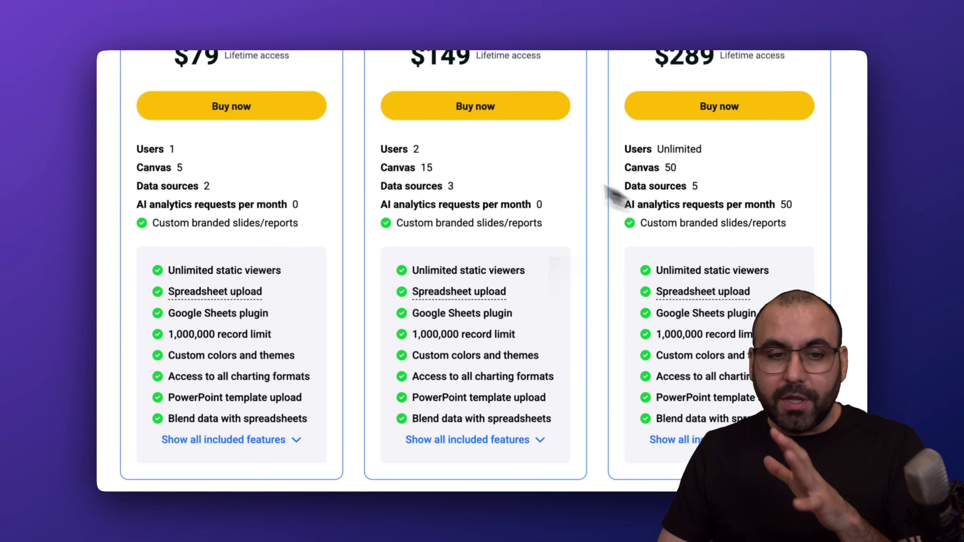
scroll(437, 172, up, 1)
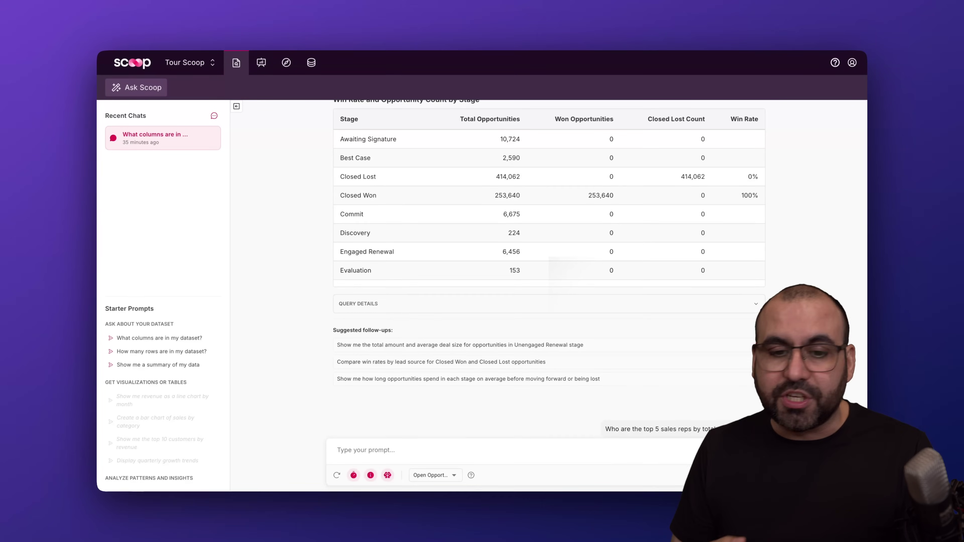
Scroll through the Win Rate and Opportunity Count by Stage table and its suggested follow-ups
scroll(417, 237, up, 10)
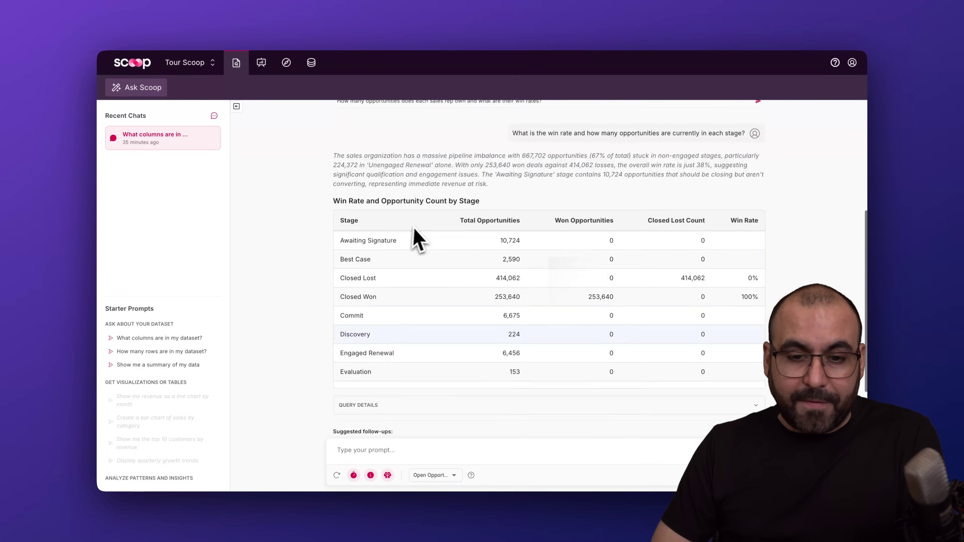
scroll(422, 239, down, 5)
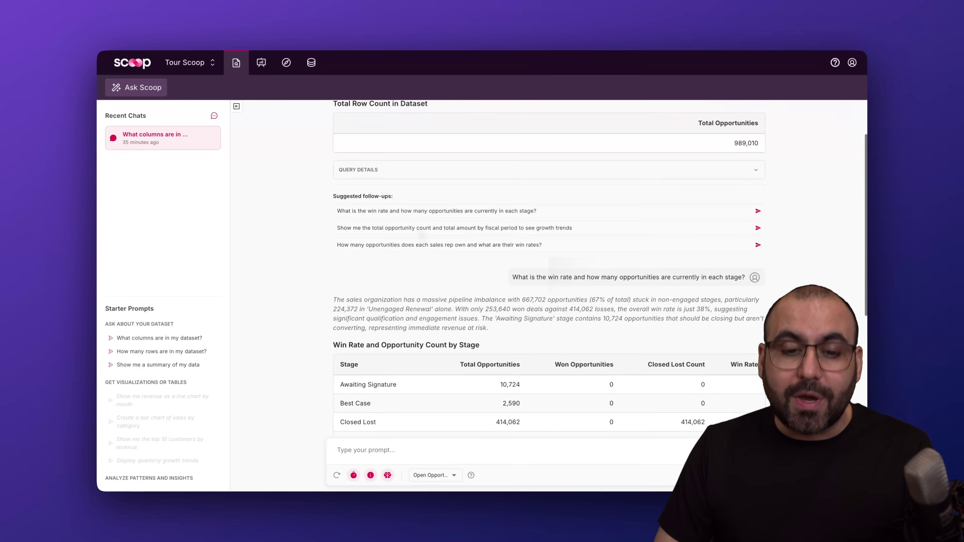
scroll(381, 300, down, 5)
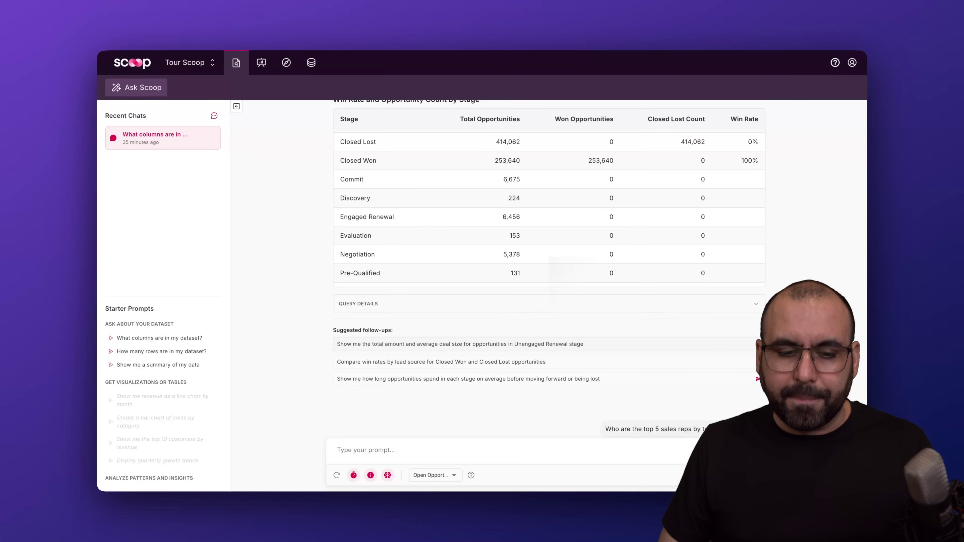
scroll(393, 352, up, 3)
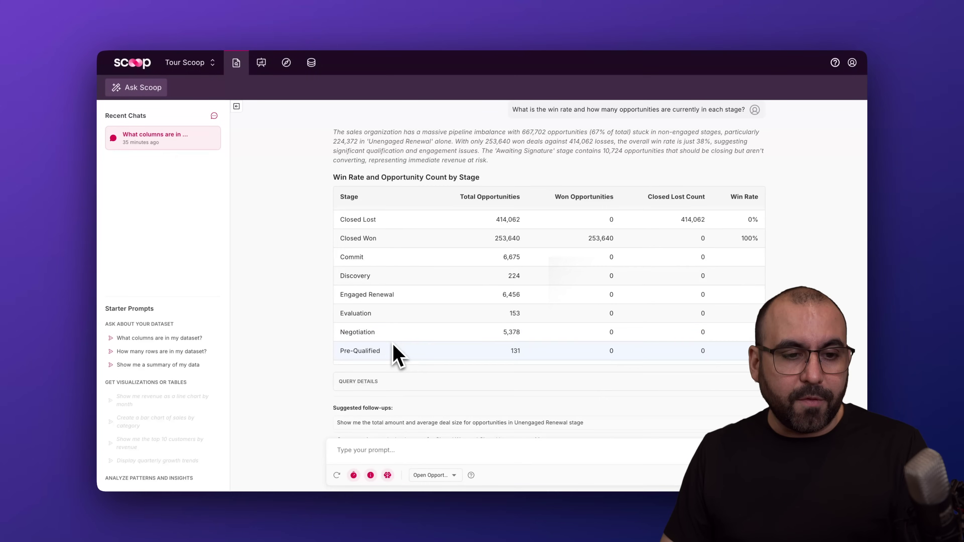
scroll(441, 271, down, 5)
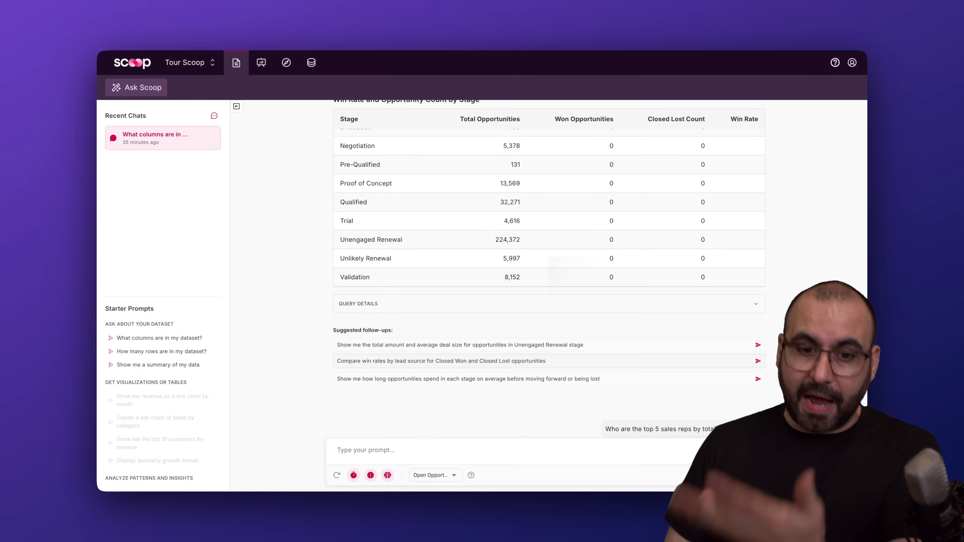
scroll(415, 373, down, 1)
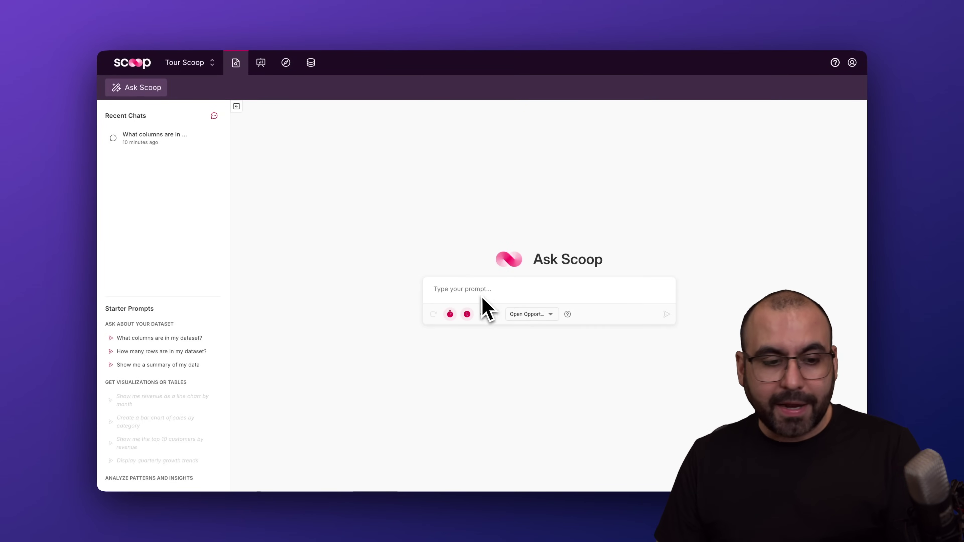
Ask 'How many rows are in my dataset?', then reopen the earlier dataset-columns chat and scroll up
click(155, 352)
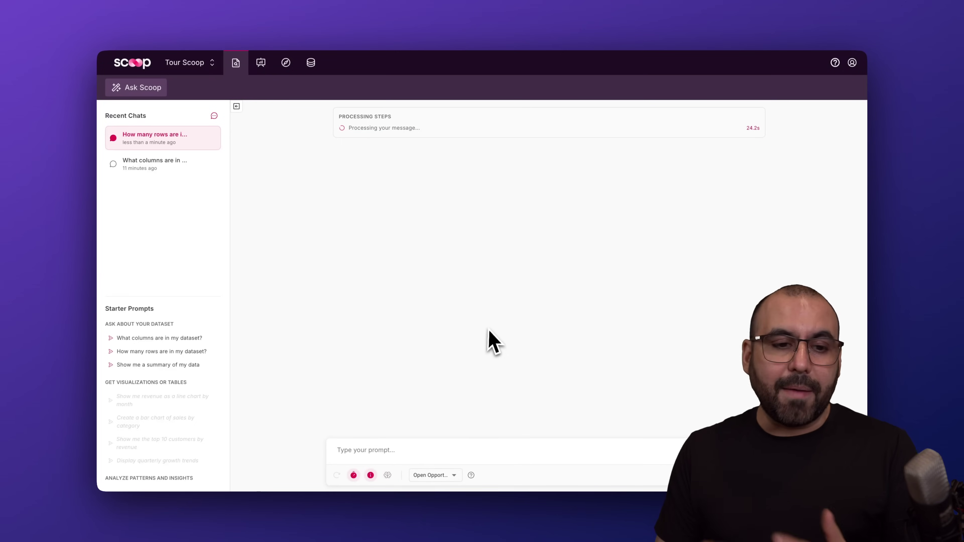
click(172, 179)
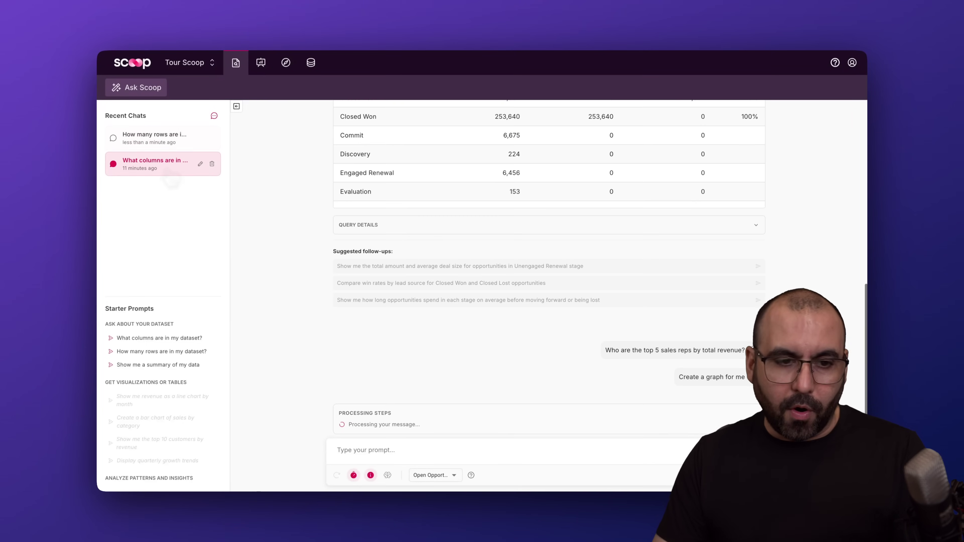
scroll(575, 280, up, 5)
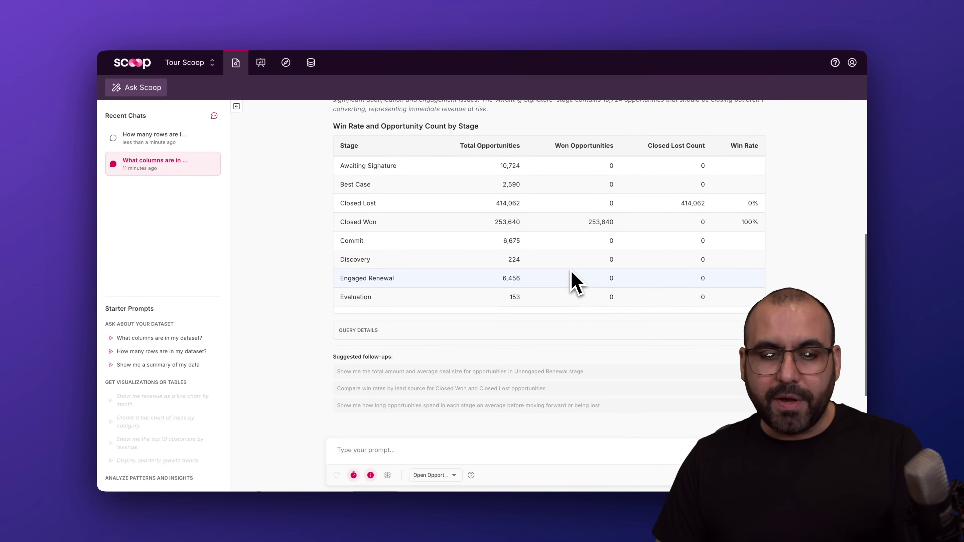
scroll(575, 280, up, 3)
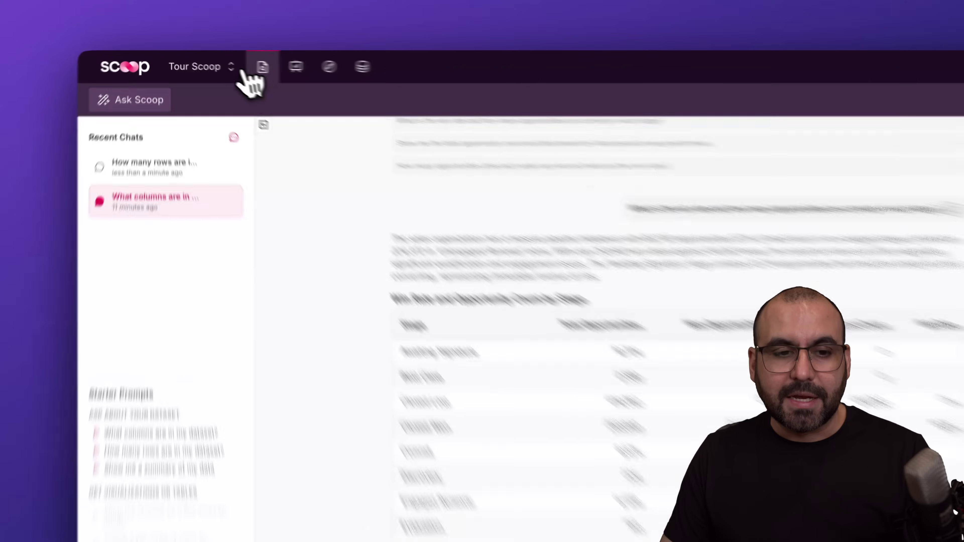
Switch to the other personal workspace and start creating its first dataset on the Datasets page
click(233, 68)
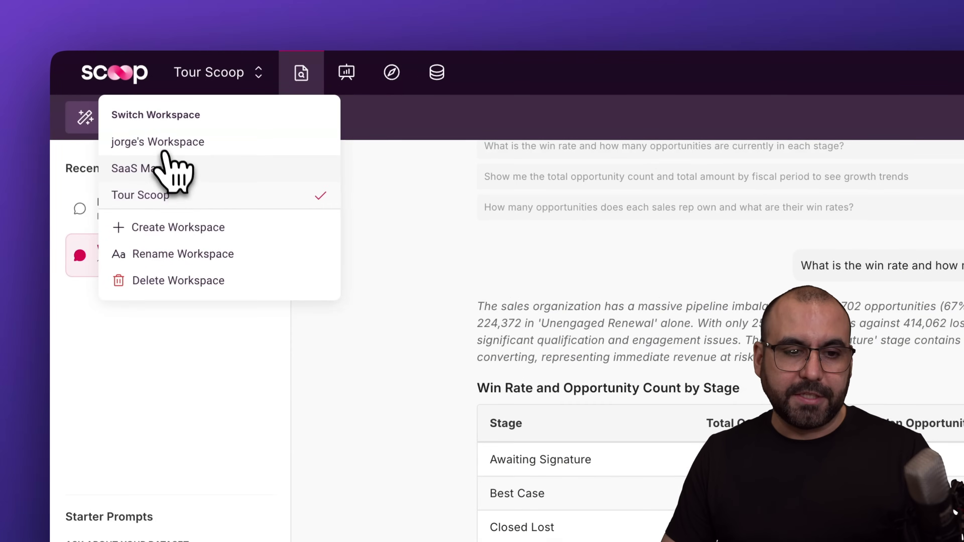
click(164, 146)
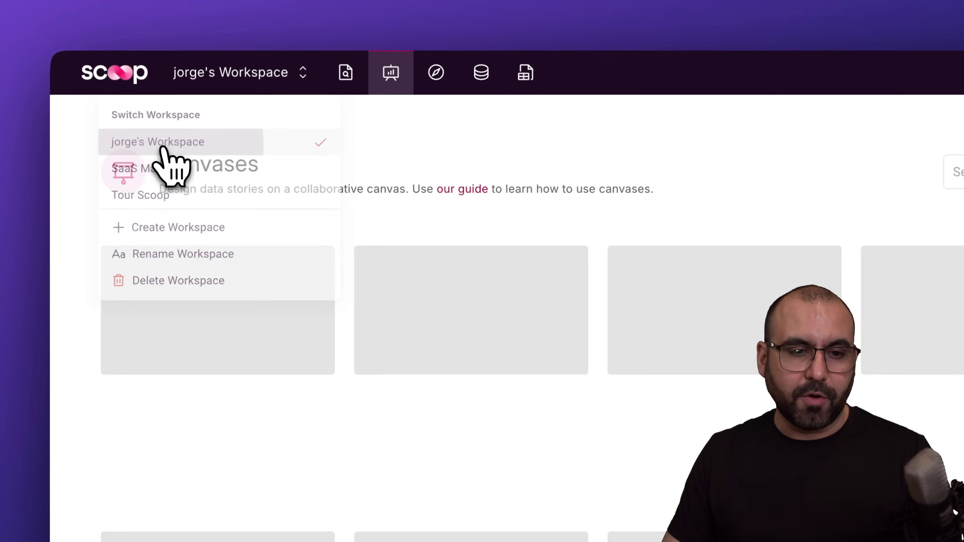
click(480, 76)
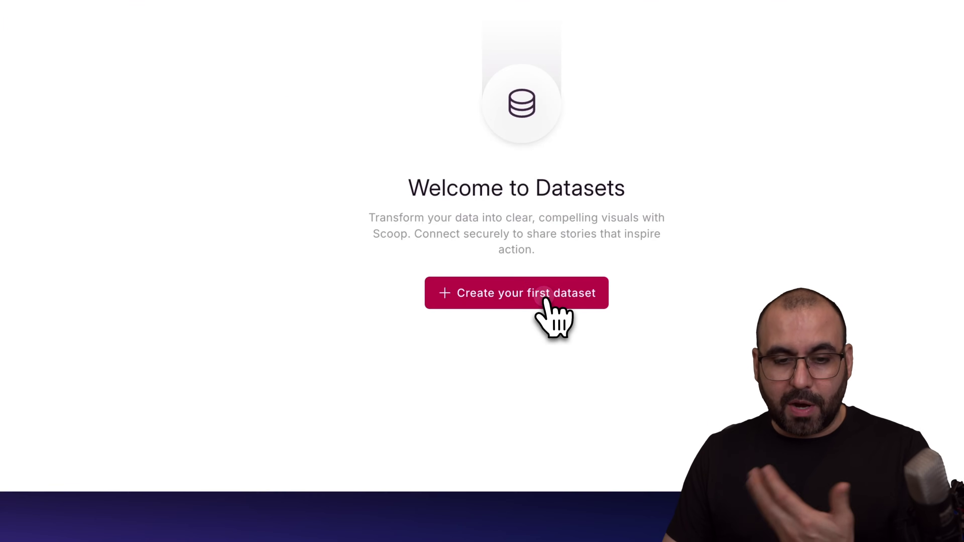
click(533, 300)
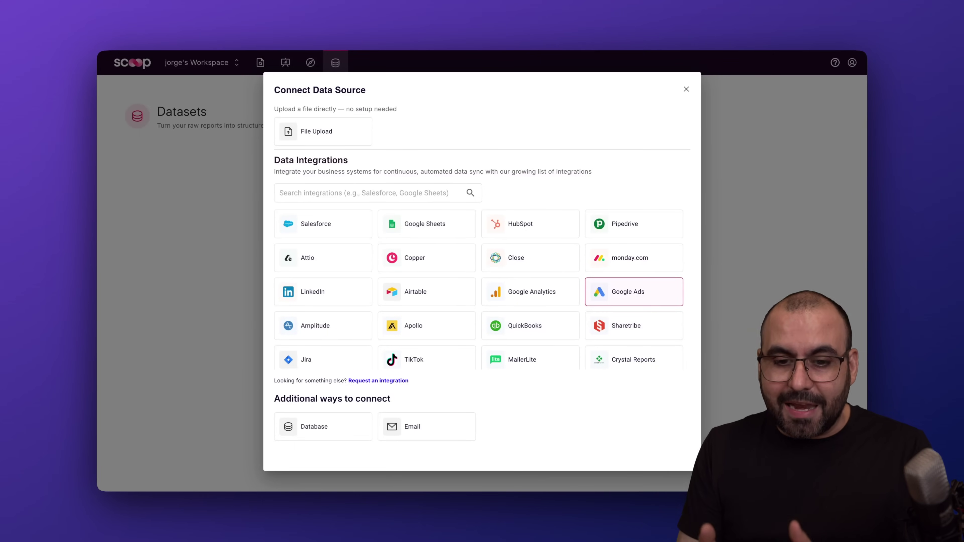
Try the direct file upload option in the data source chooser, then close that dialog
scroll(581, 319, down, 5)
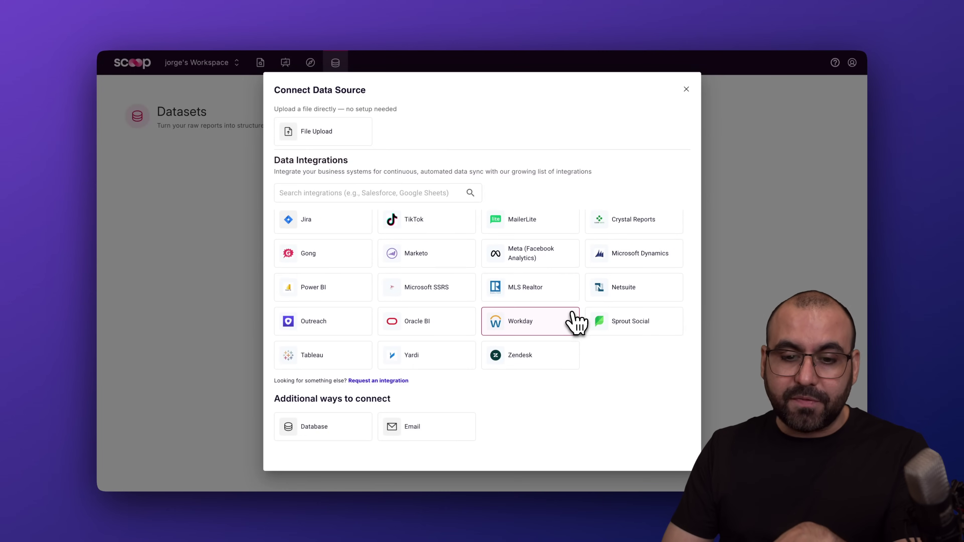
scroll(578, 321, up, 5)
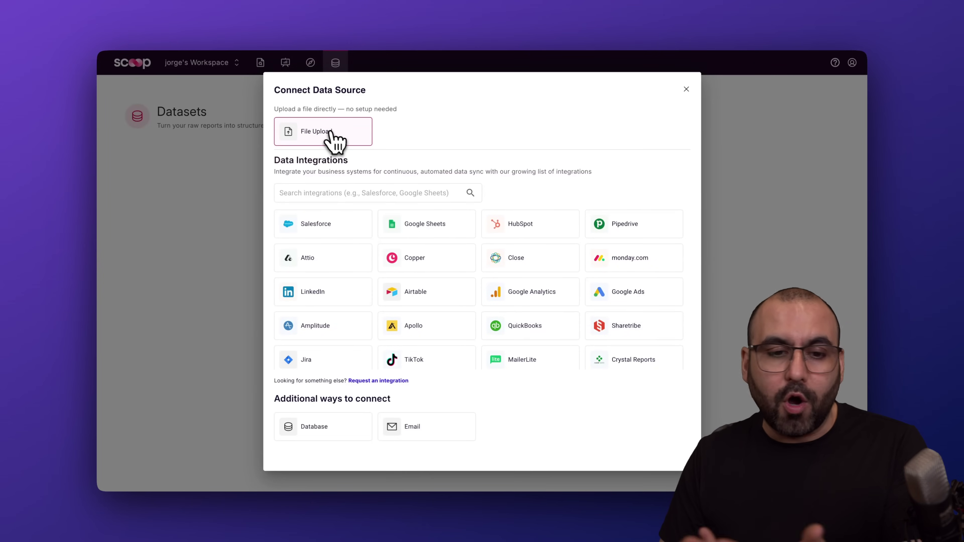
click(353, 140)
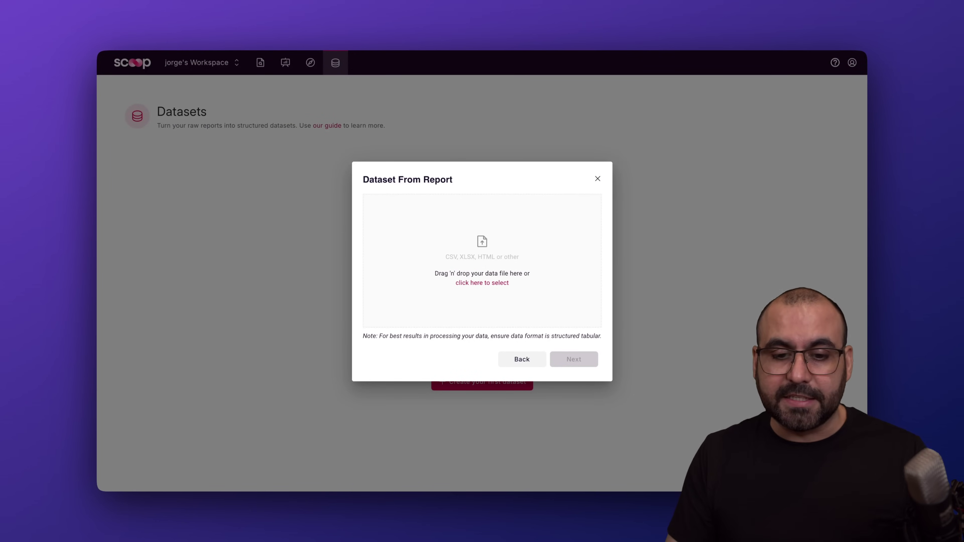
click(597, 180)
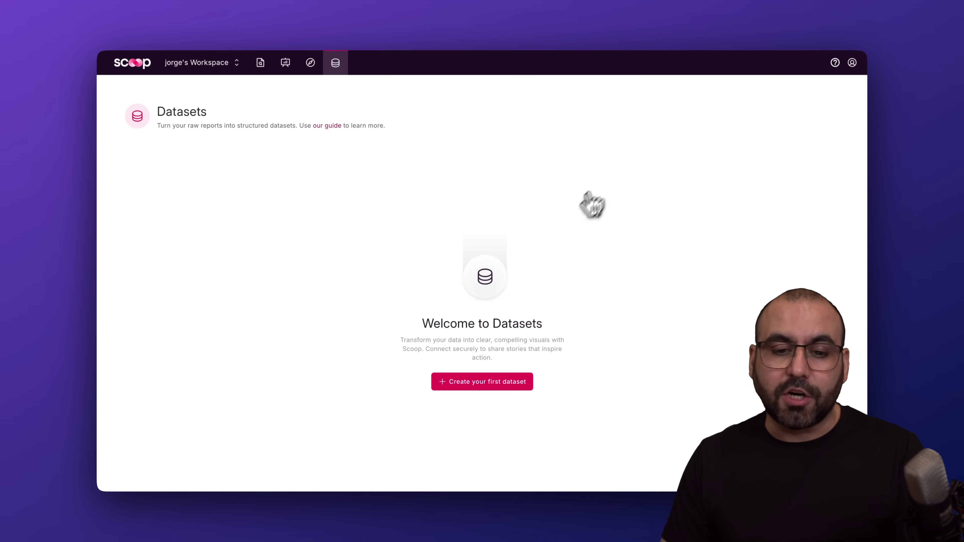
Review the data source list again, close it, and bring up the Switch Workspace menu
click(479, 376)
scroll(427, 287, down, 3)
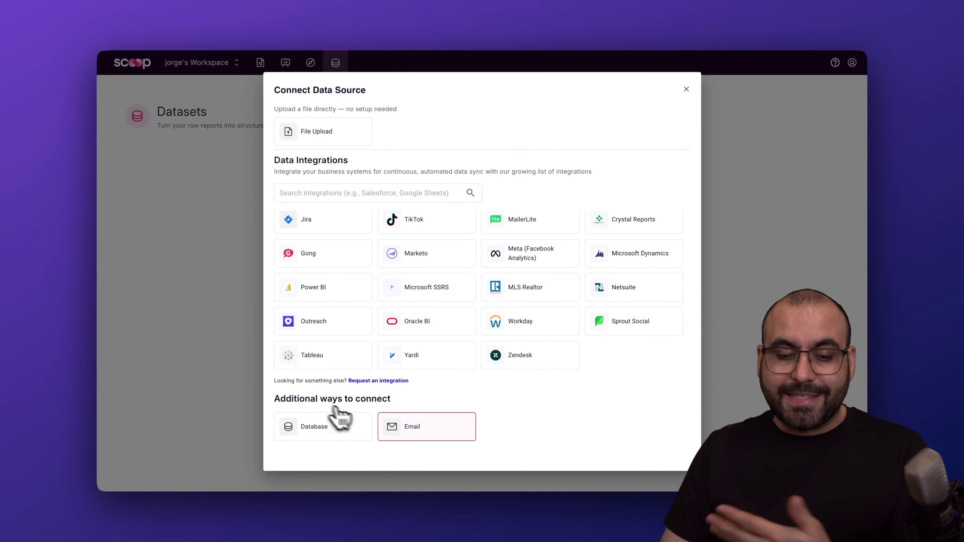
click(686, 90)
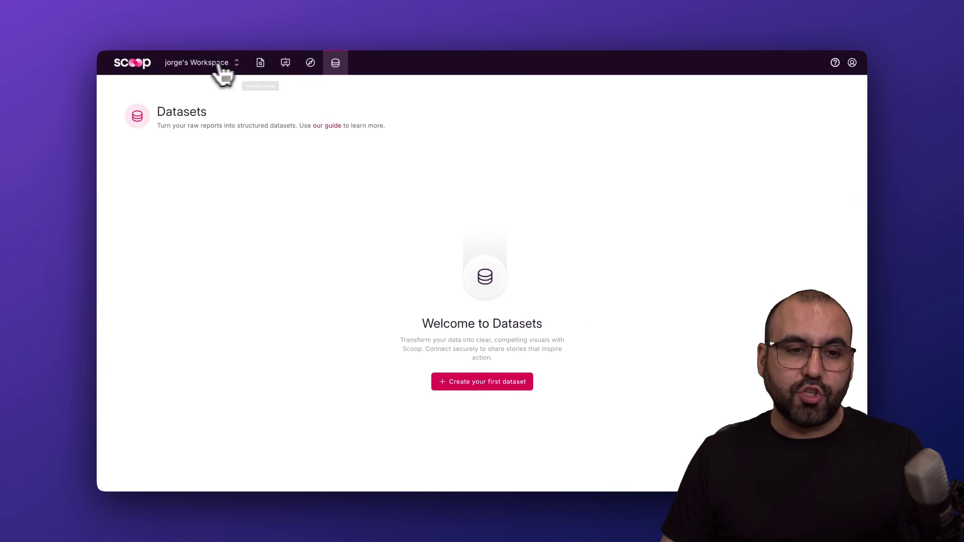
click(203, 64)
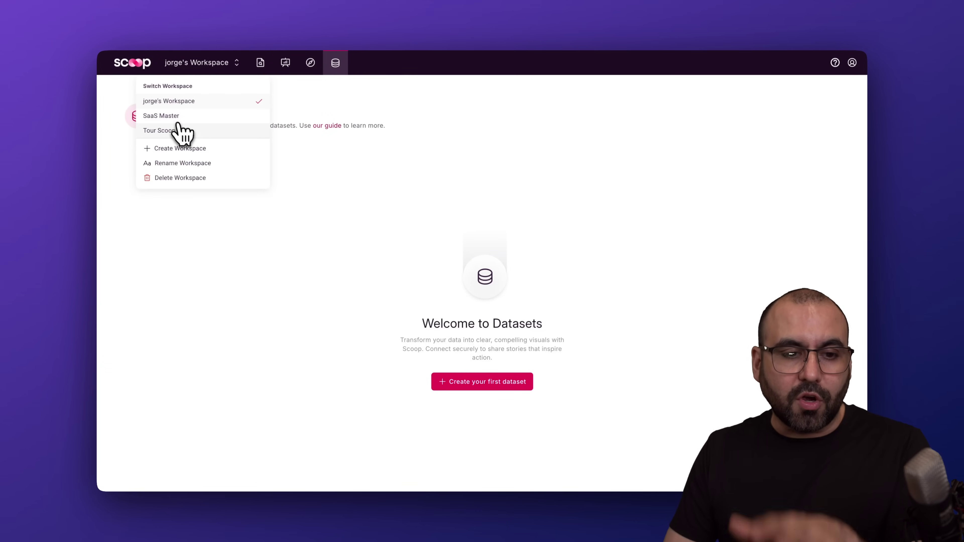
Switch to the Tour Scoop workspace and open the Scoop Tour canvas from Canvases
click(155, 131)
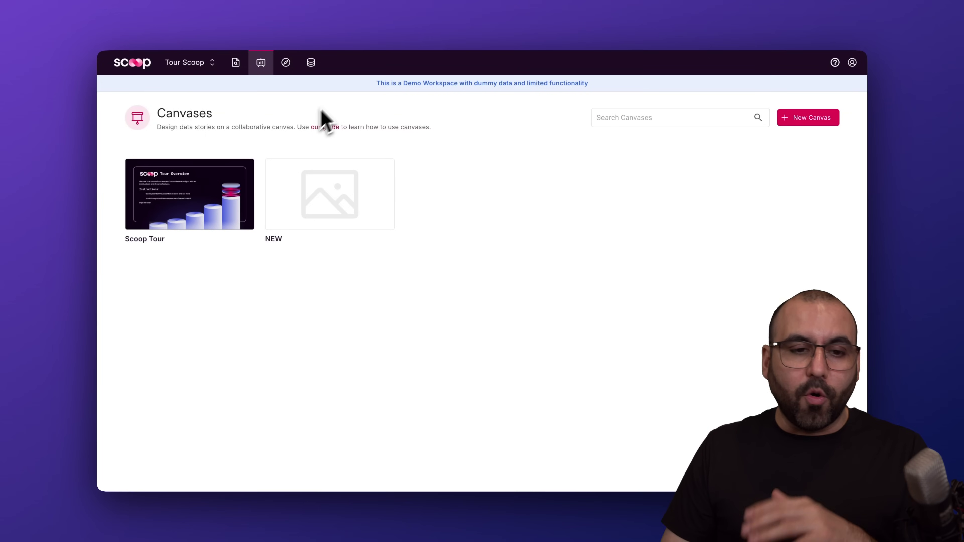
click(241, 67)
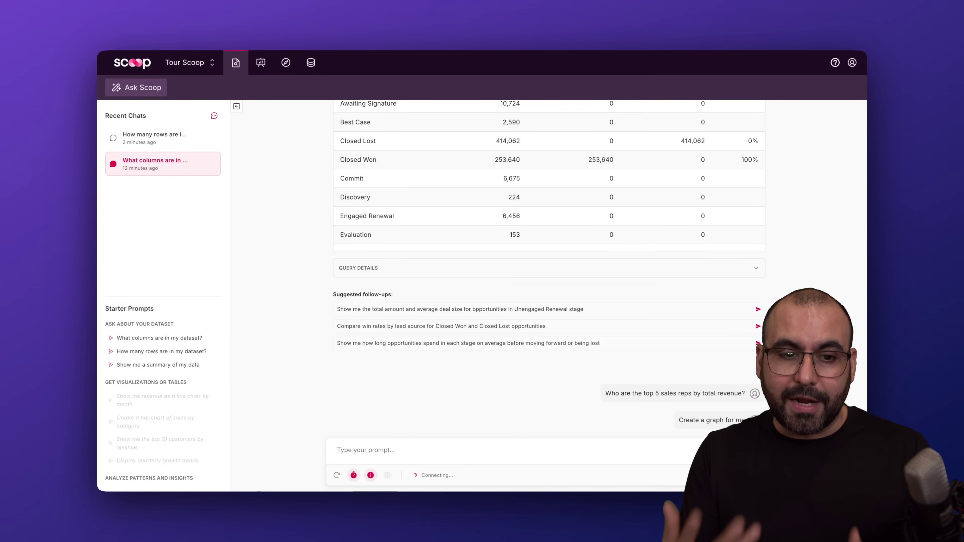
click(262, 63)
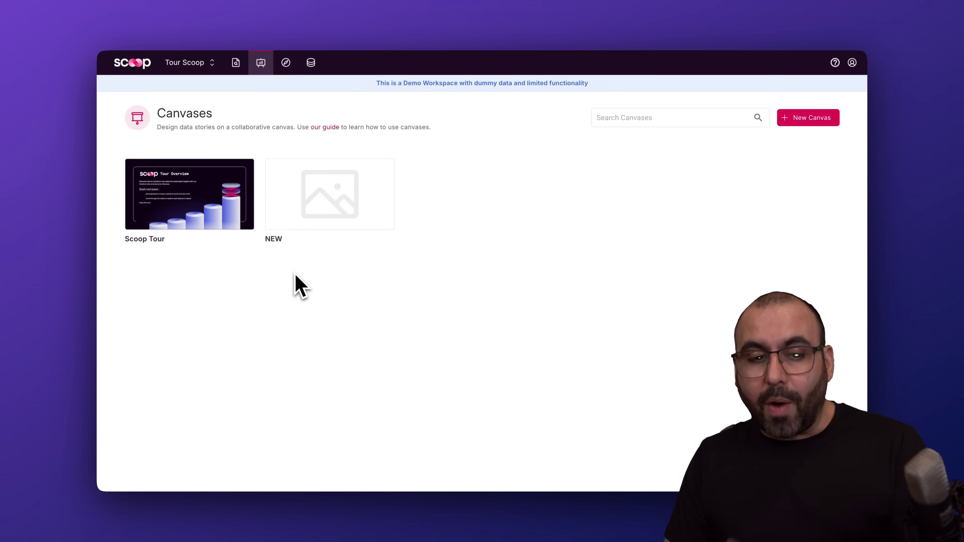
click(200, 192)
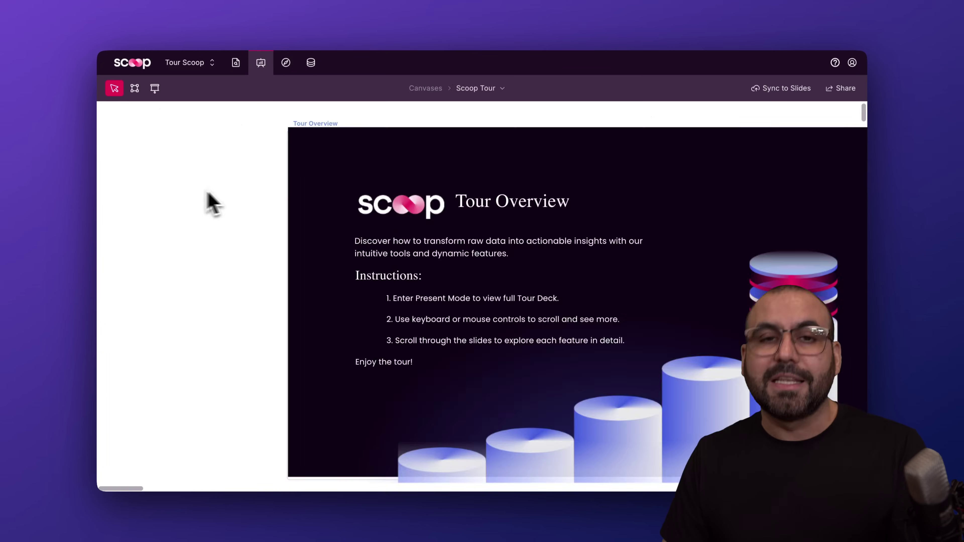
Scroll through the Scoop Tour canvas and show the tools for adding slide elements
scroll(452, 310, right, 4)
scroll(452, 309, down, 2)
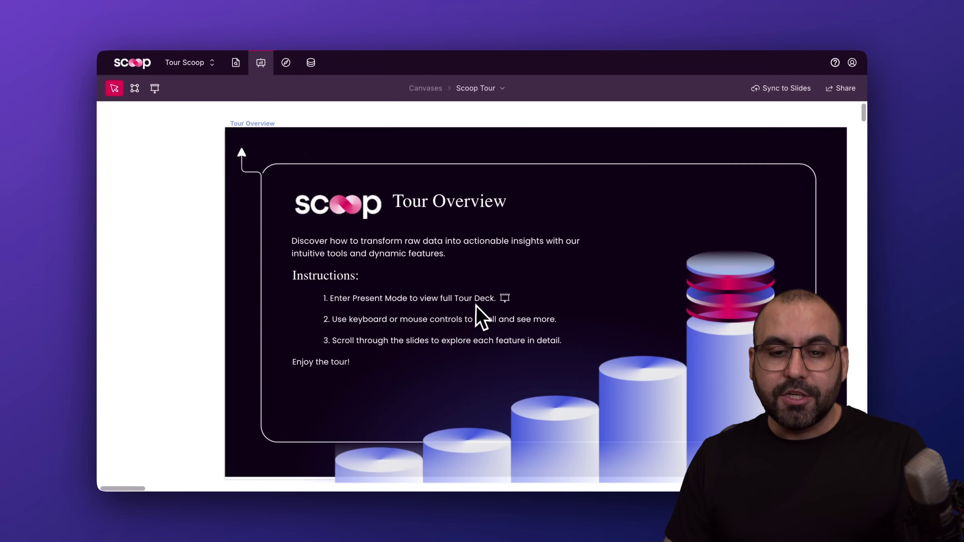
scroll(483, 315, down, 20)
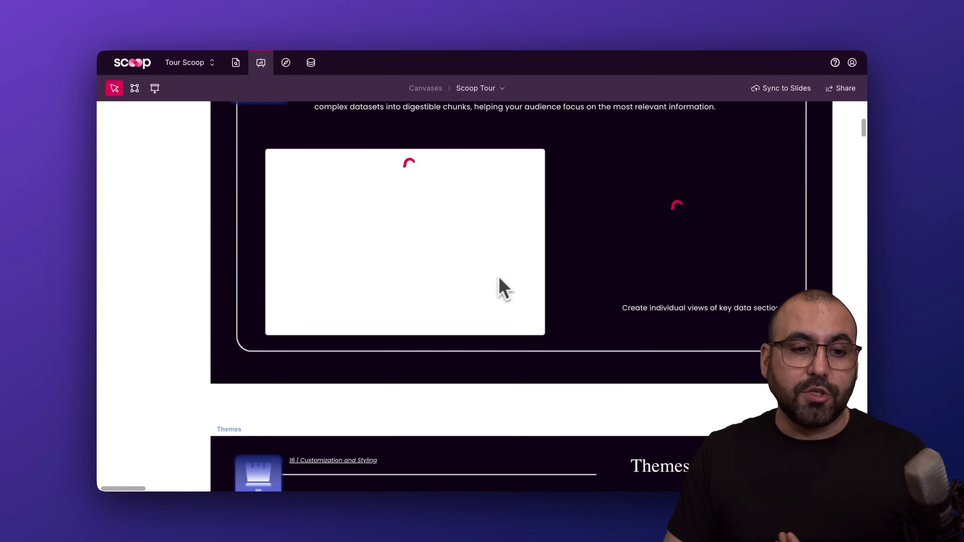
click(136, 90)
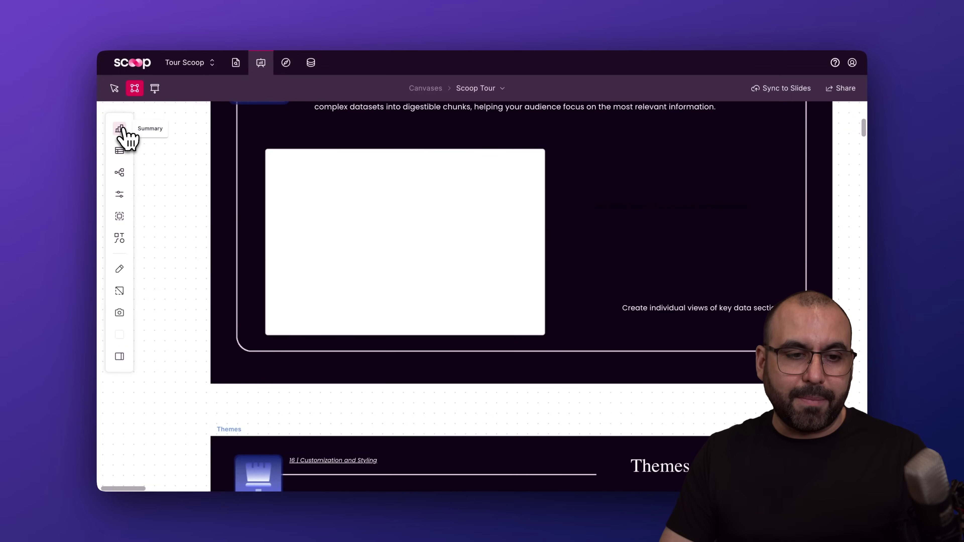
Add a Summary chart loaded with the saved Pipeline Donut, resized over the Sheetlets slide's right half
drag(586, 151, 817, 290)
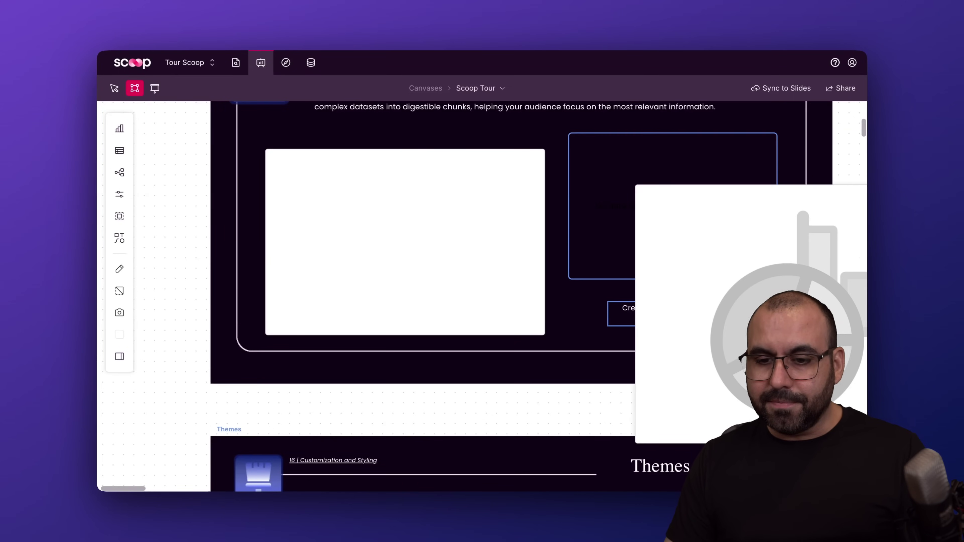
drag(765, 327, 511, 296)
click(733, 167)
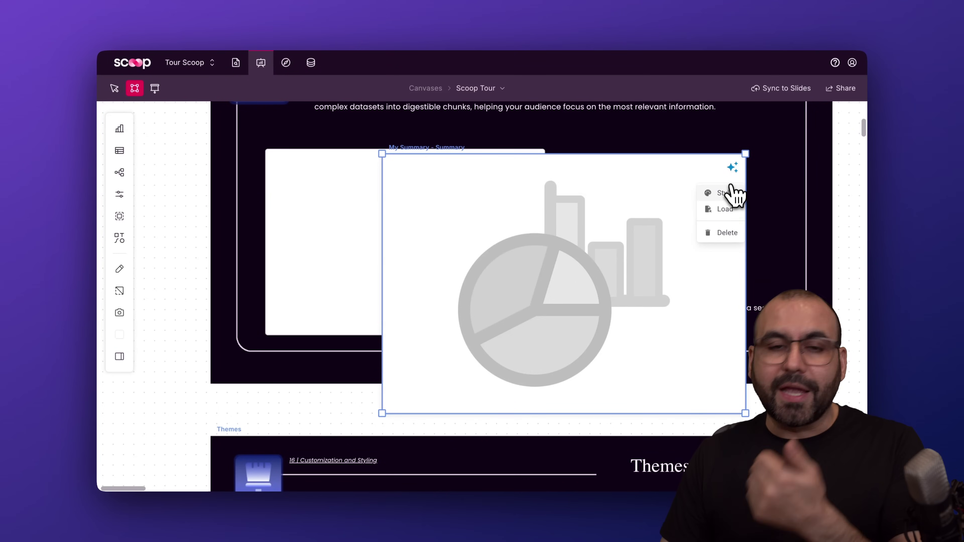
click(724, 209)
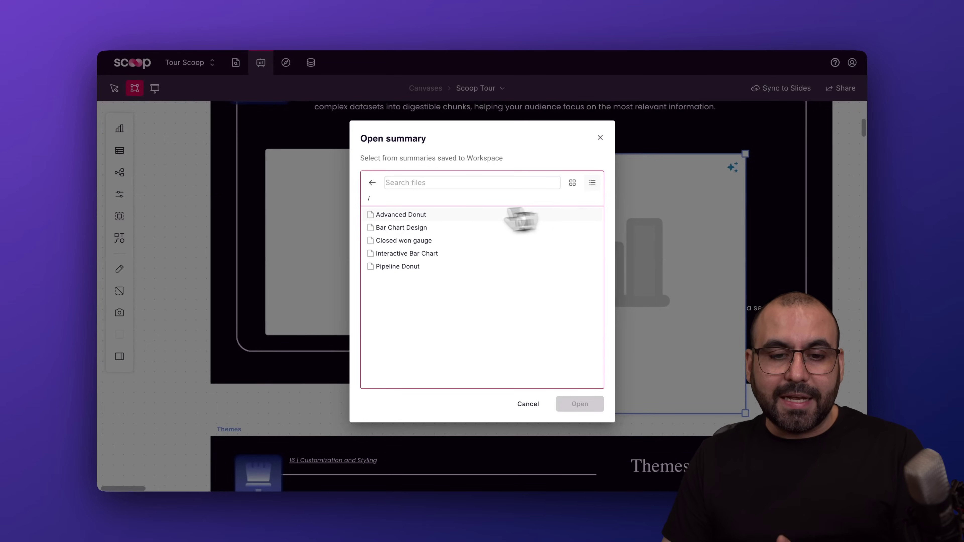
click(385, 267)
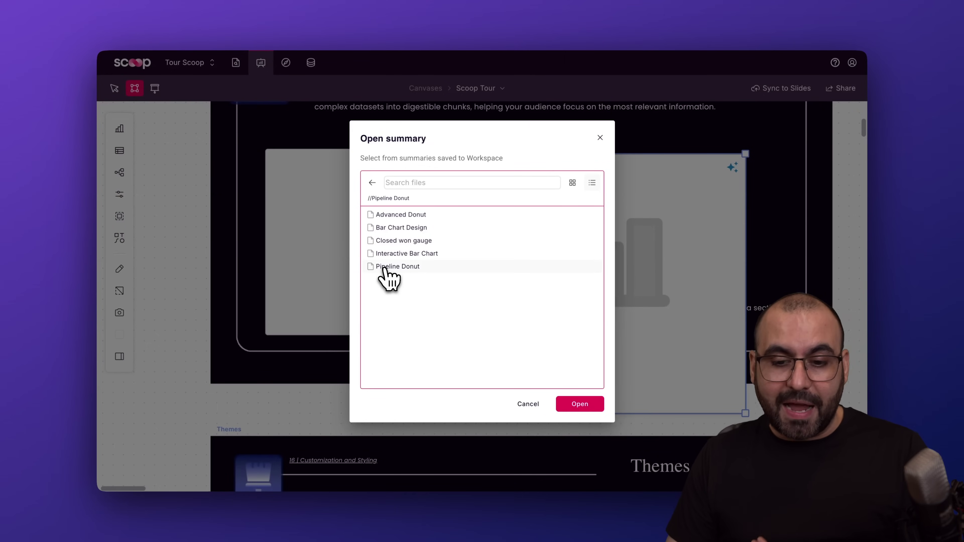
click(575, 405)
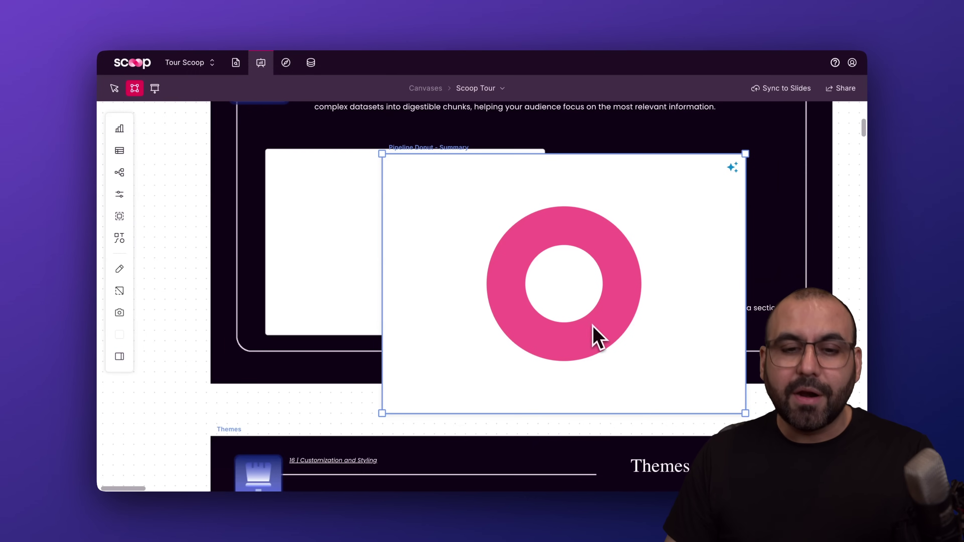
drag(469, 261, 466, 219)
drag(395, 135, 583, 225)
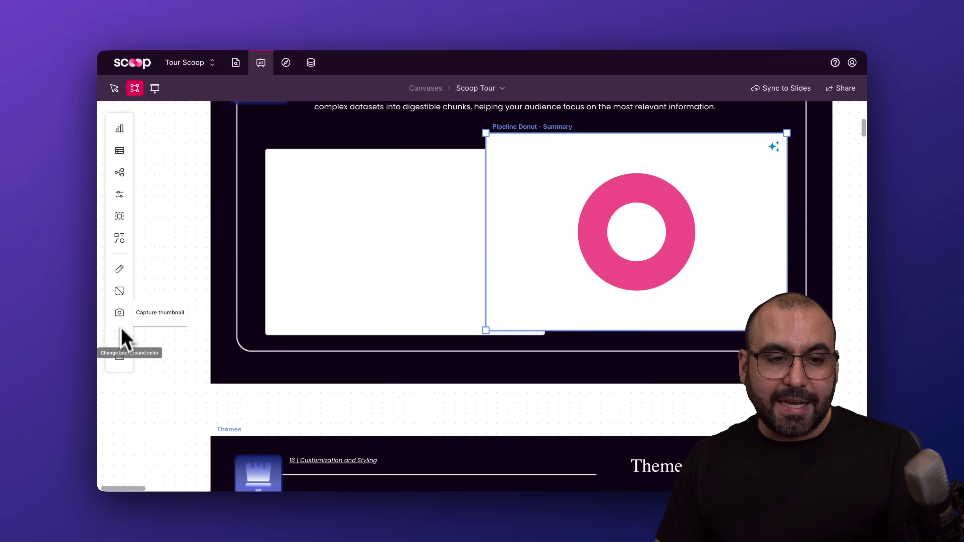
Present the Scoop Tour deck, stepping forward two slides and back one, then exit to the Explorer
click(156, 93)
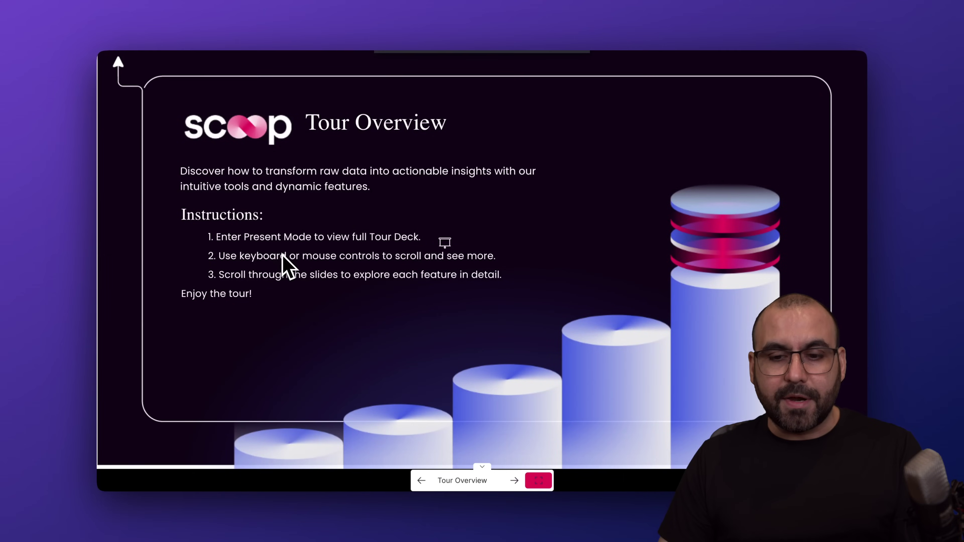
key(Right)
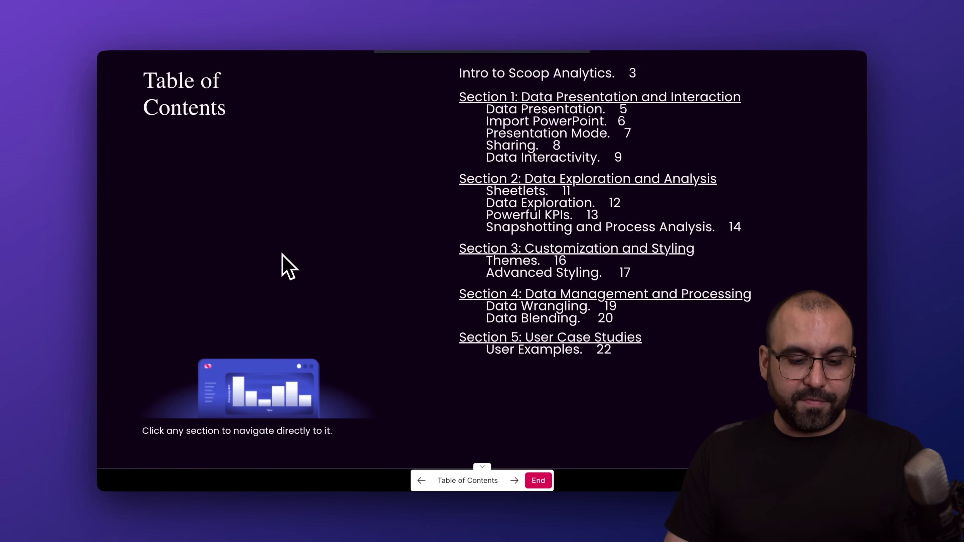
key(Right)
key(Right)
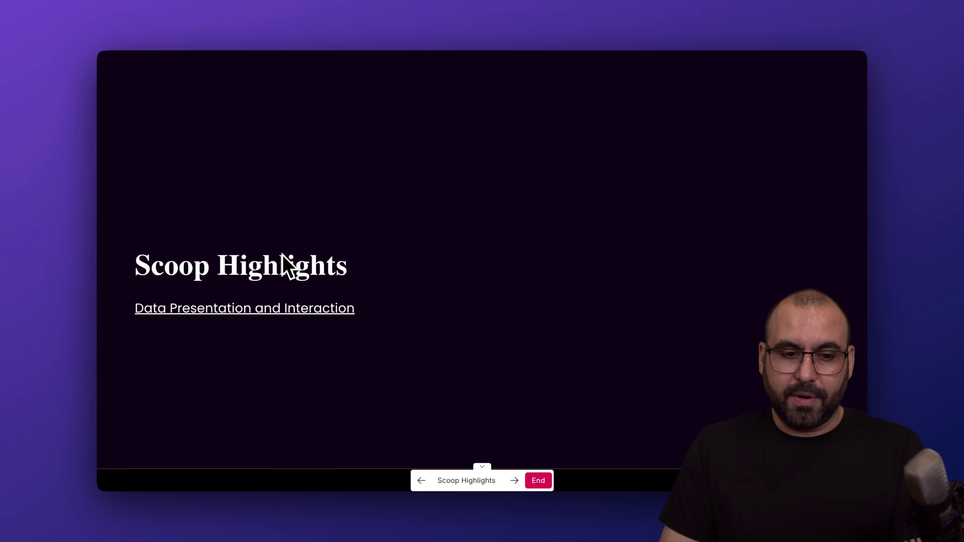
key(Left)
key(Escape)
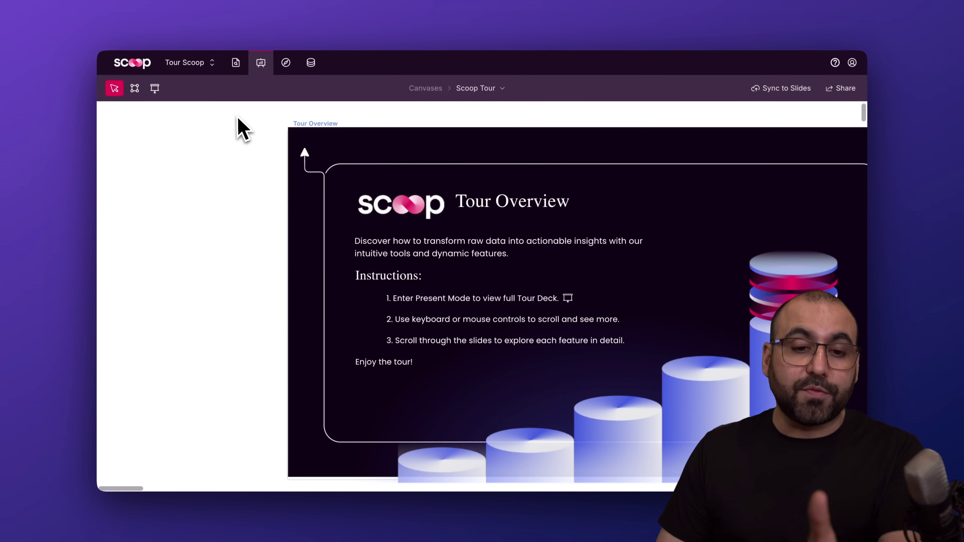
click(288, 66)
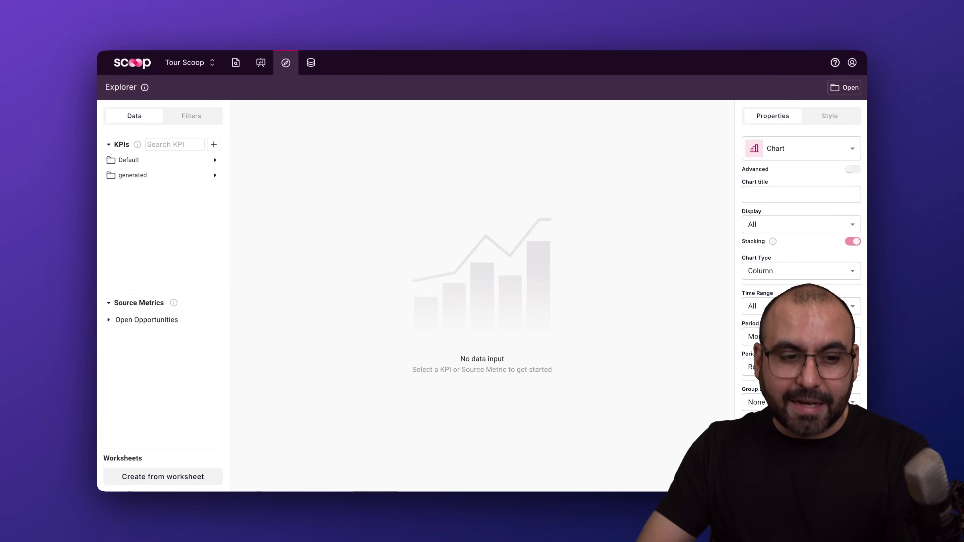
Expand the Default and generated KPI folders and chart Q4-2022 Revenue as monthly columns
click(131, 161)
scroll(155, 187, down, 5)
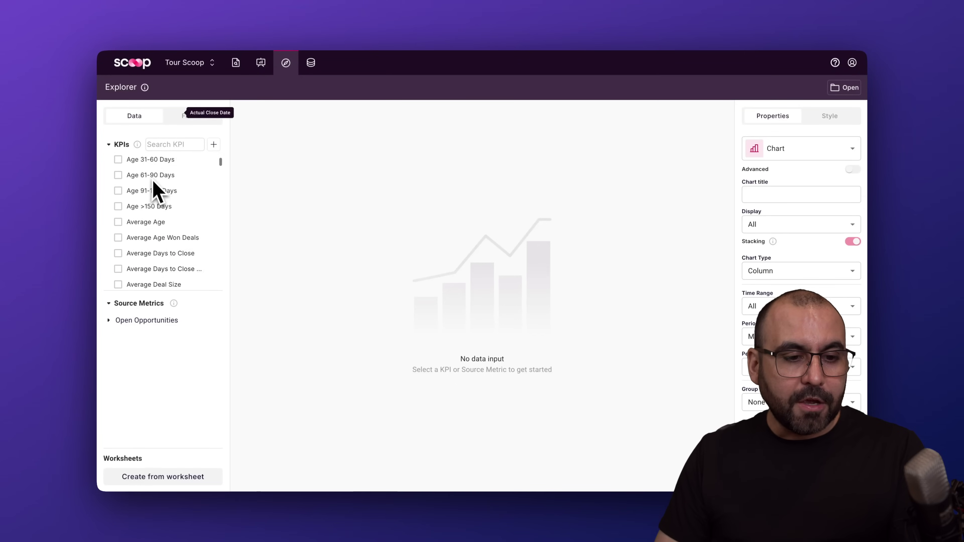
scroll(156, 247, down, 15)
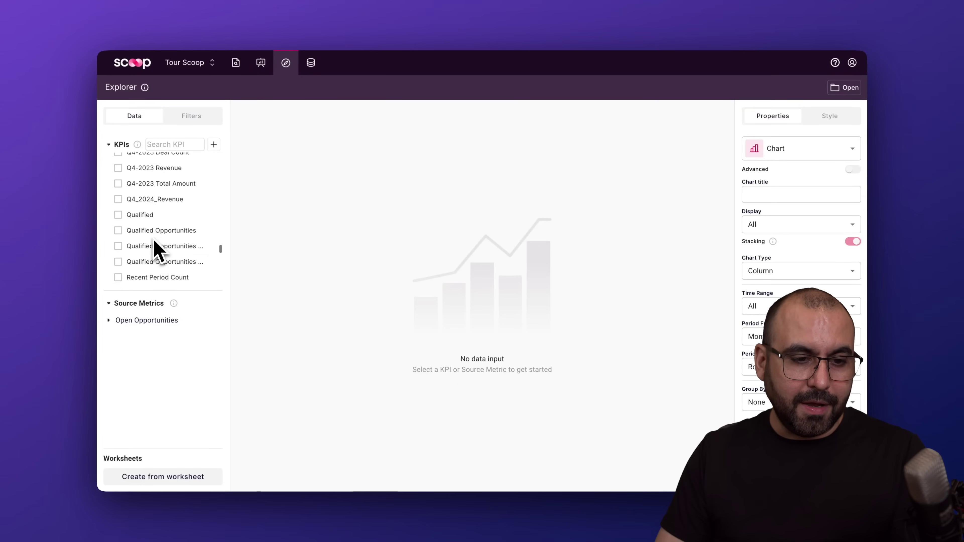
scroll(156, 249, down, 10)
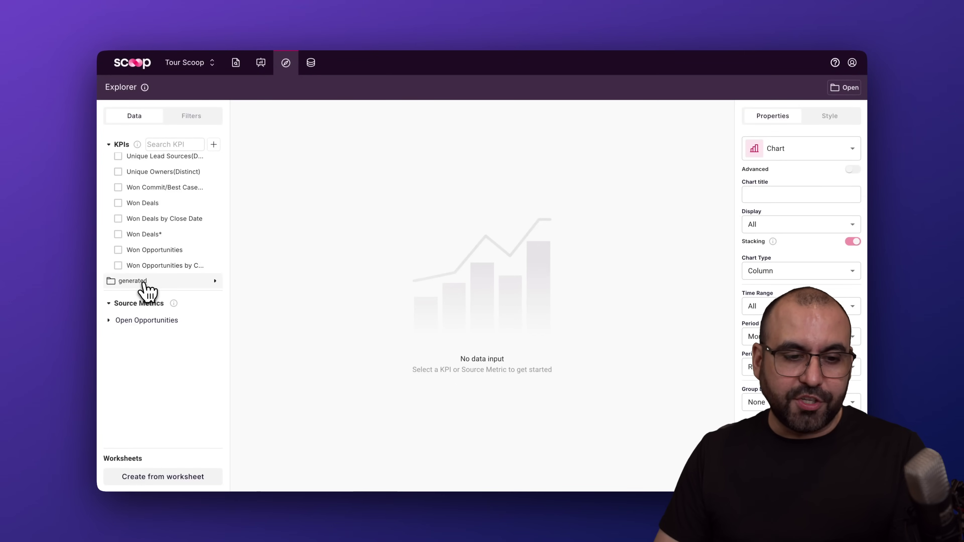
click(144, 283)
scroll(168, 280, down, 4)
scroll(168, 281, up, 10)
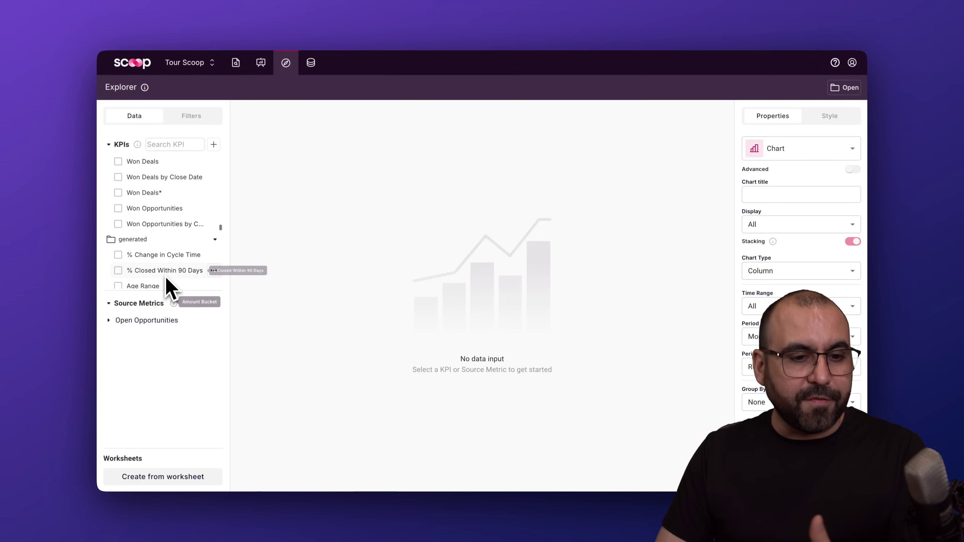
scroll(168, 289, up, 5)
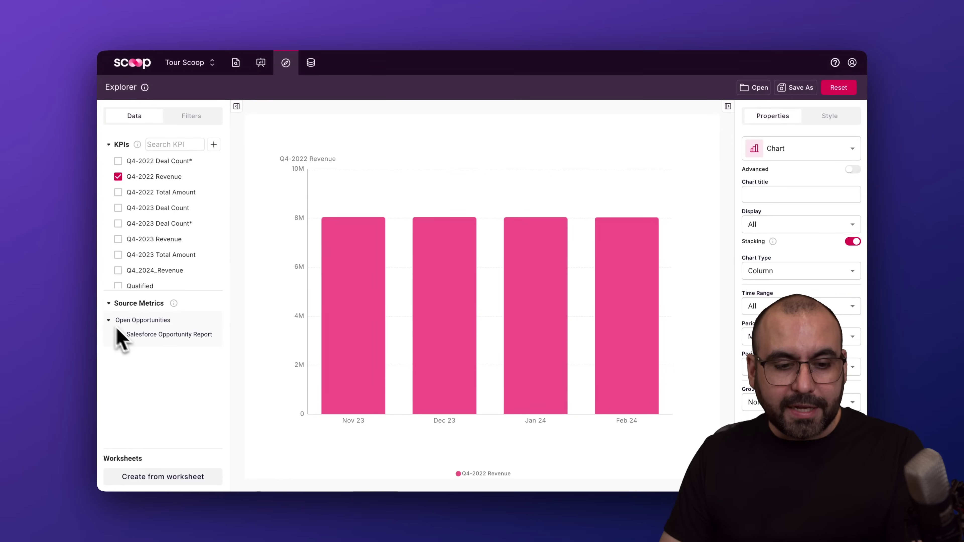
Add the Salesforce Opportunity Report's Amount and Expected Revenue metrics to the revenue chart
click(120, 334)
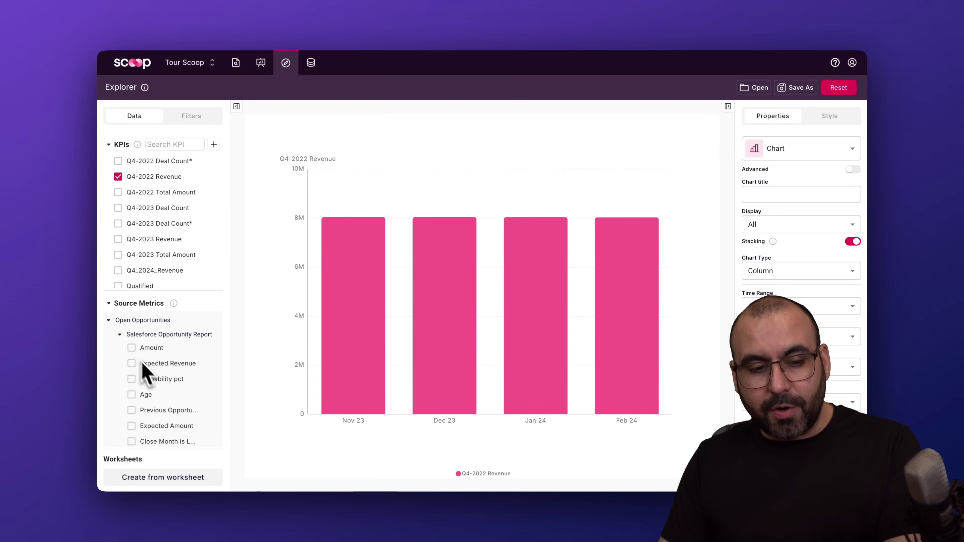
click(132, 349)
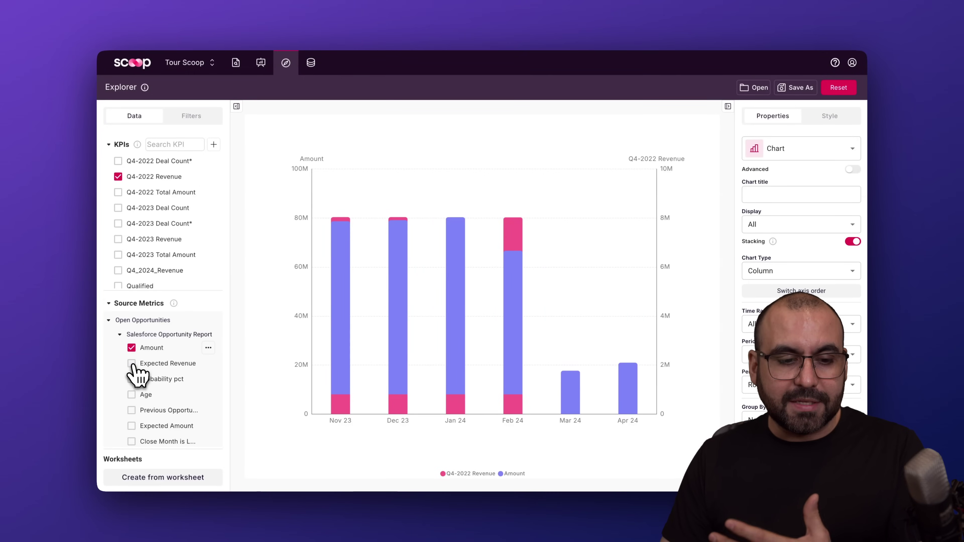
click(132, 364)
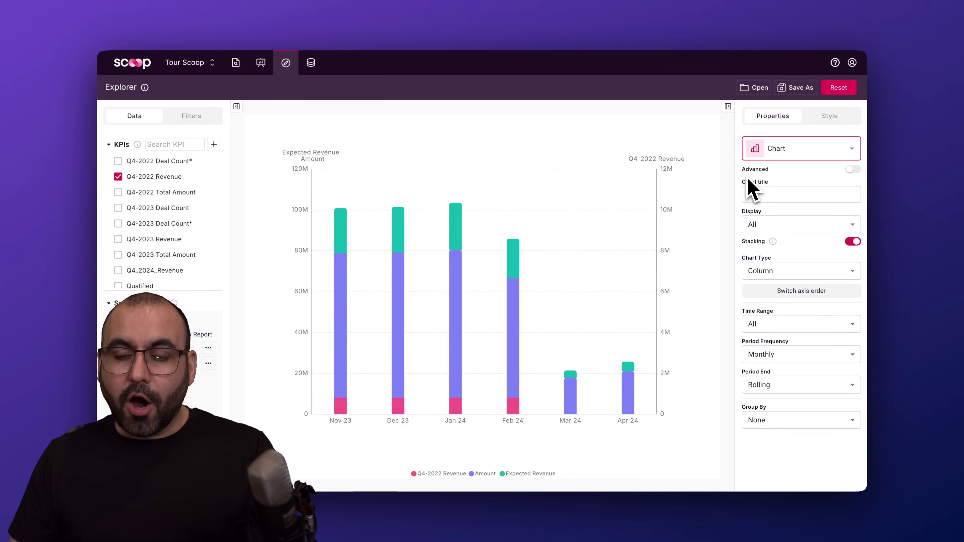
Review the chart properties, keeping the chart visualization and displaying all periods
click(851, 149)
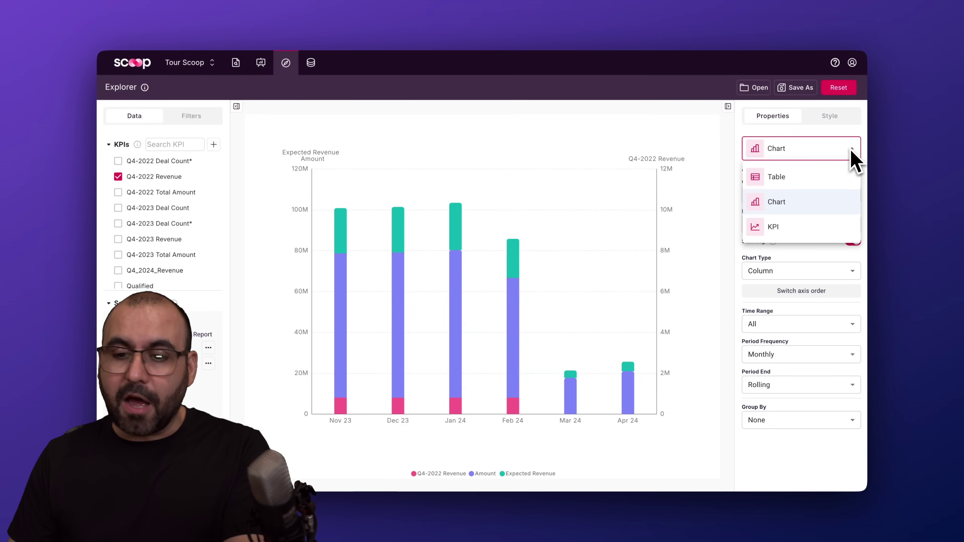
click(851, 150)
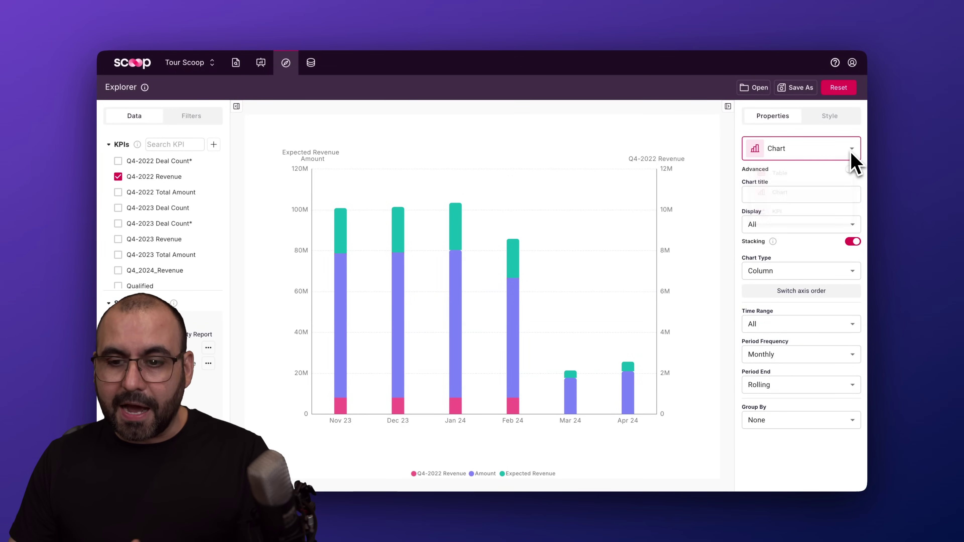
click(779, 190)
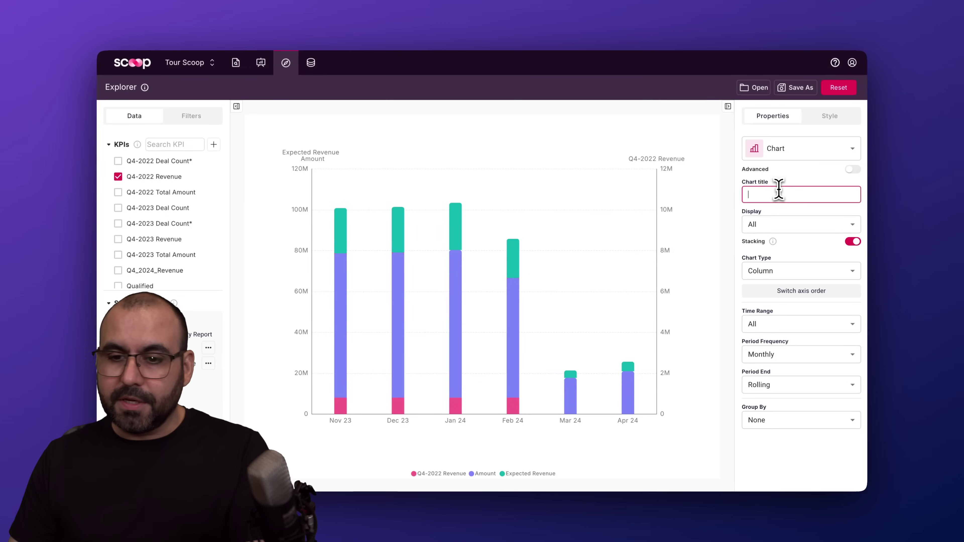
click(771, 224)
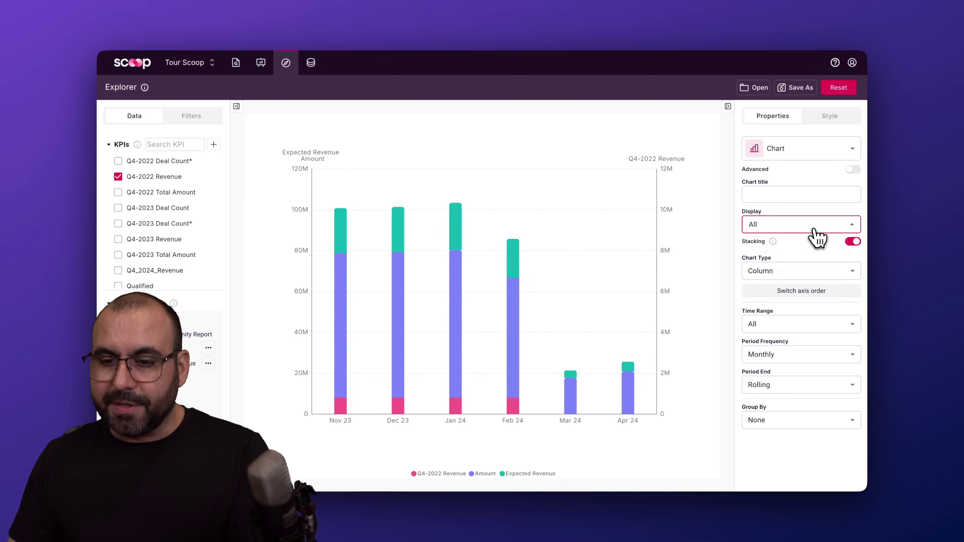
click(807, 224)
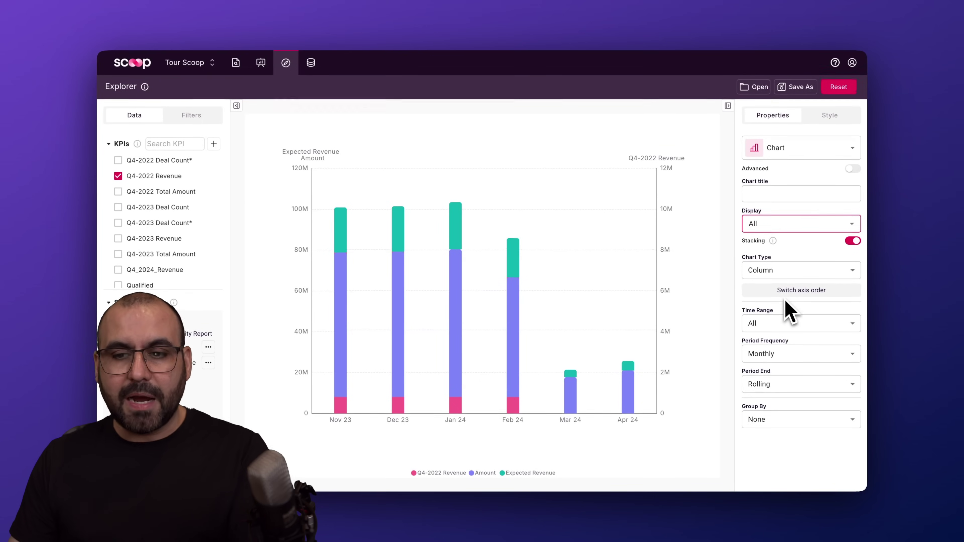
Look through the chart's Style settings and colour palette, leaving the default theme
click(830, 115)
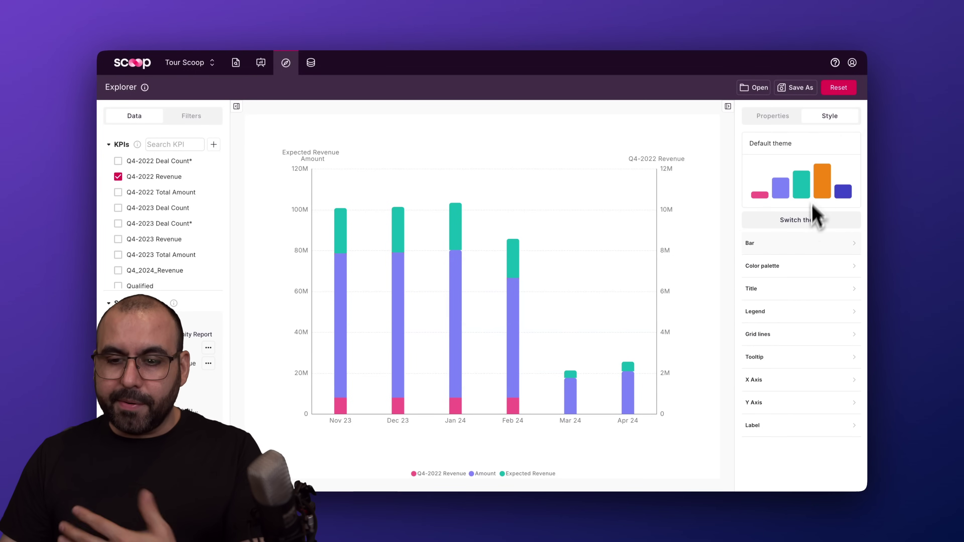
click(793, 270)
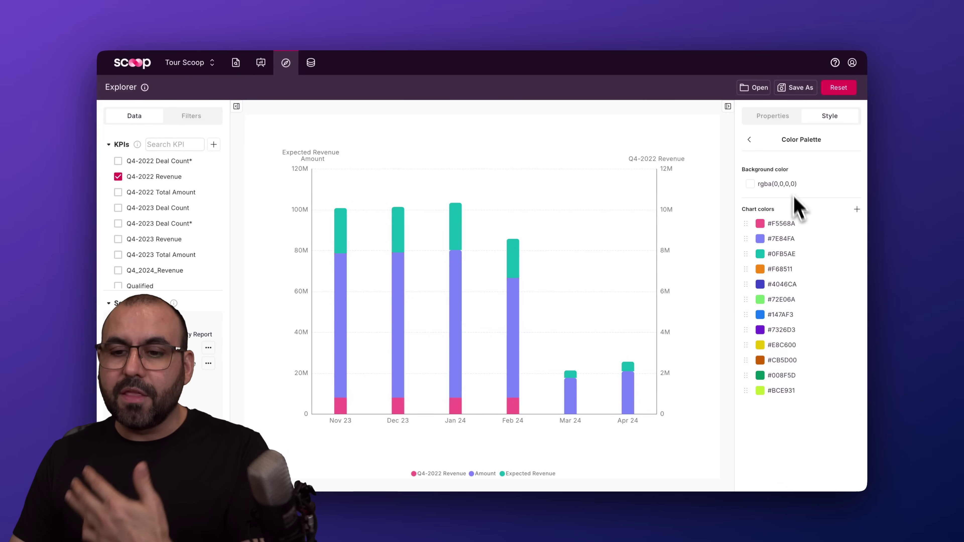
click(750, 140)
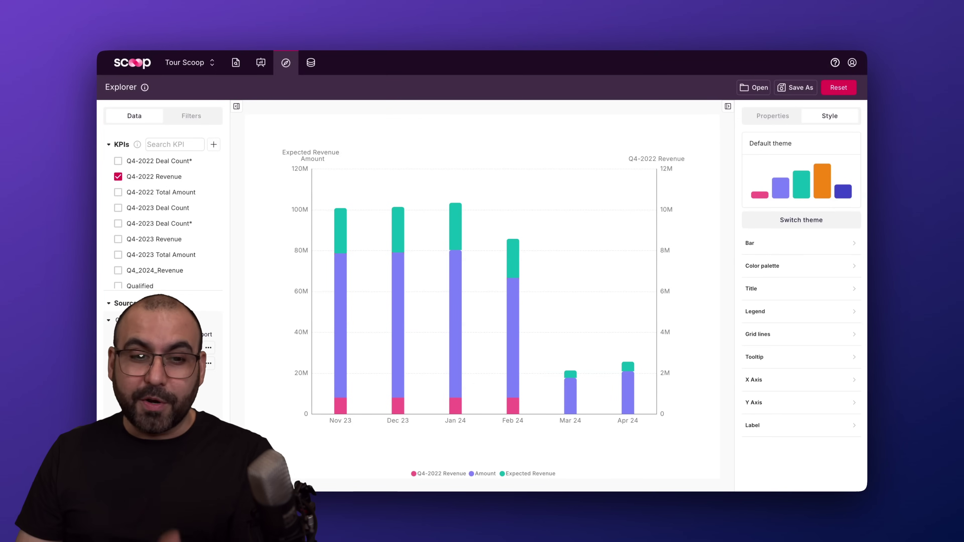
On the Sources datasets page, attempt a New Dataset and dismiss the cannot-create warning
click(312, 64)
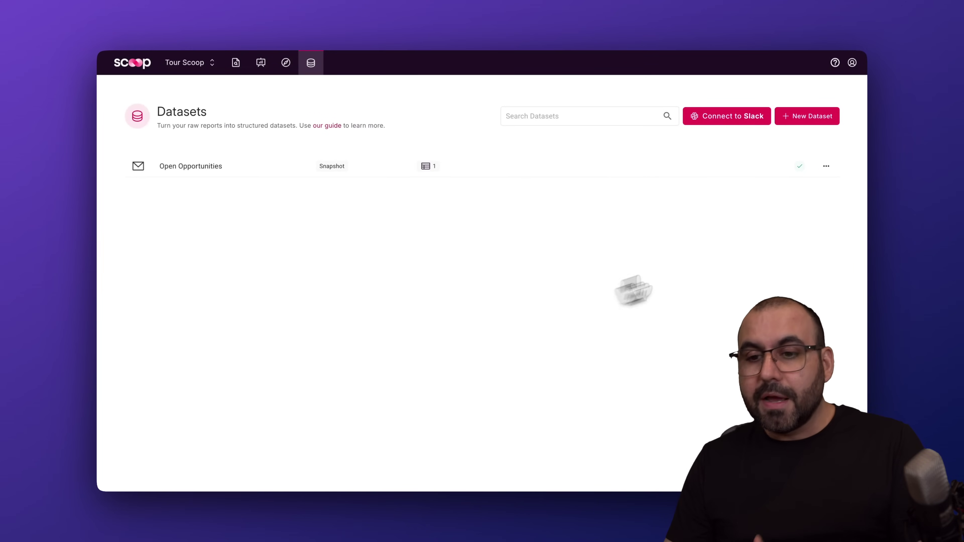
click(812, 121)
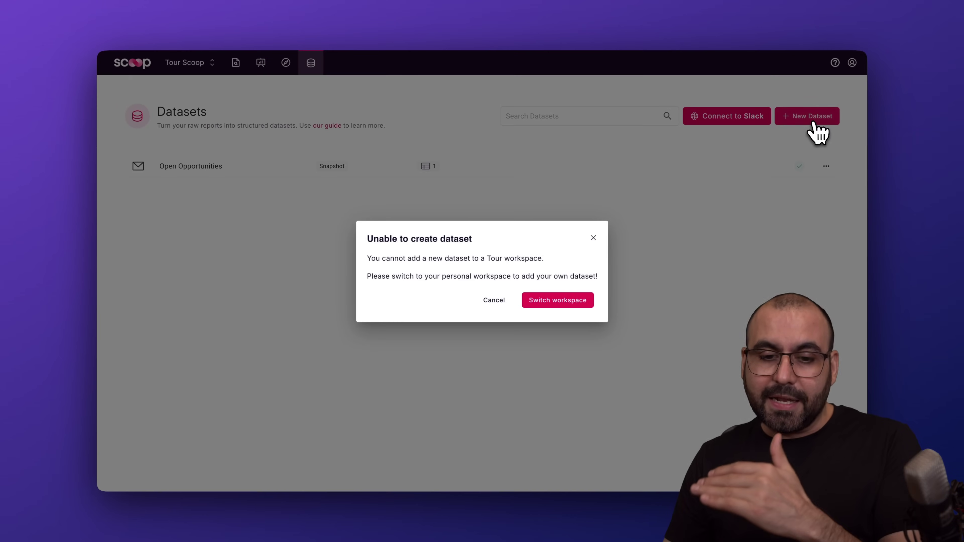
click(593, 239)
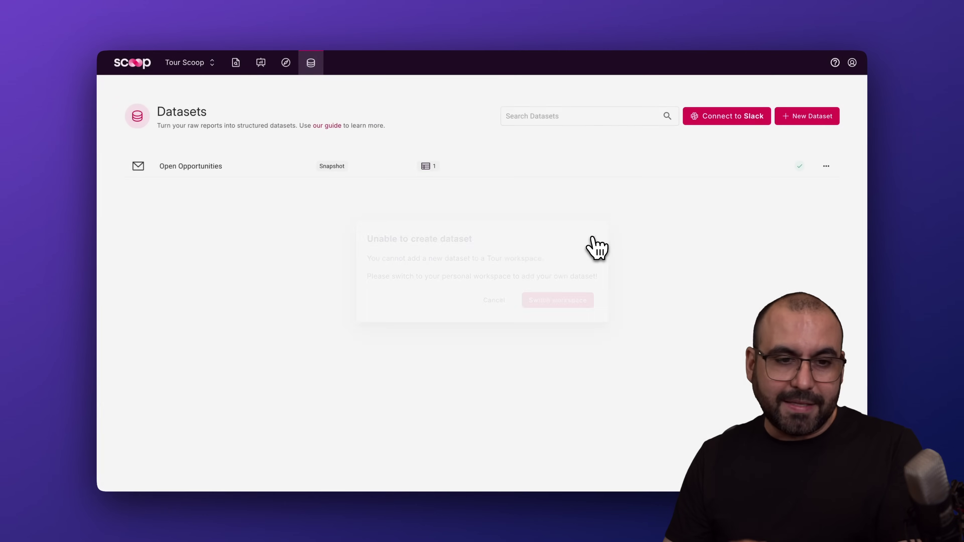
Browse the workspace list, then return to Ask Scoop's win rate by stage answer
click(200, 64)
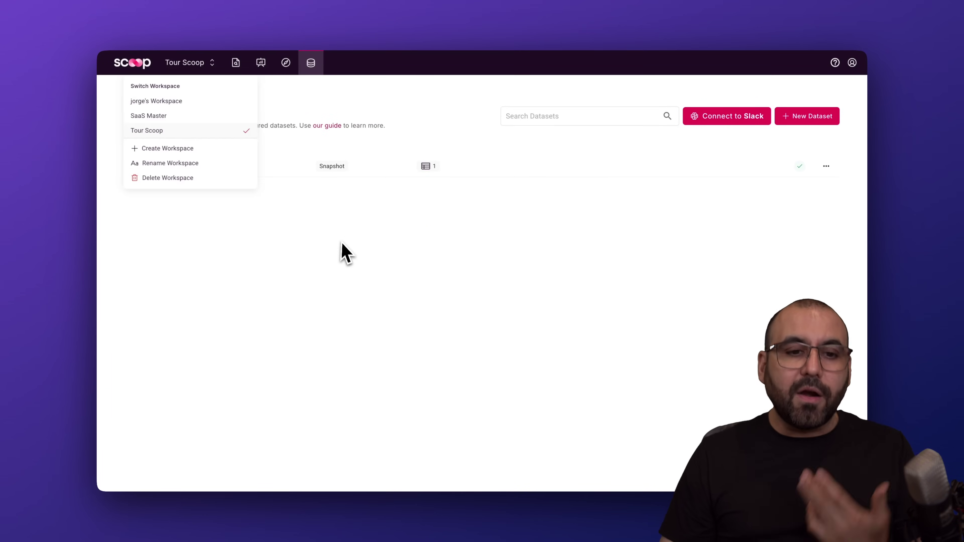
click(344, 254)
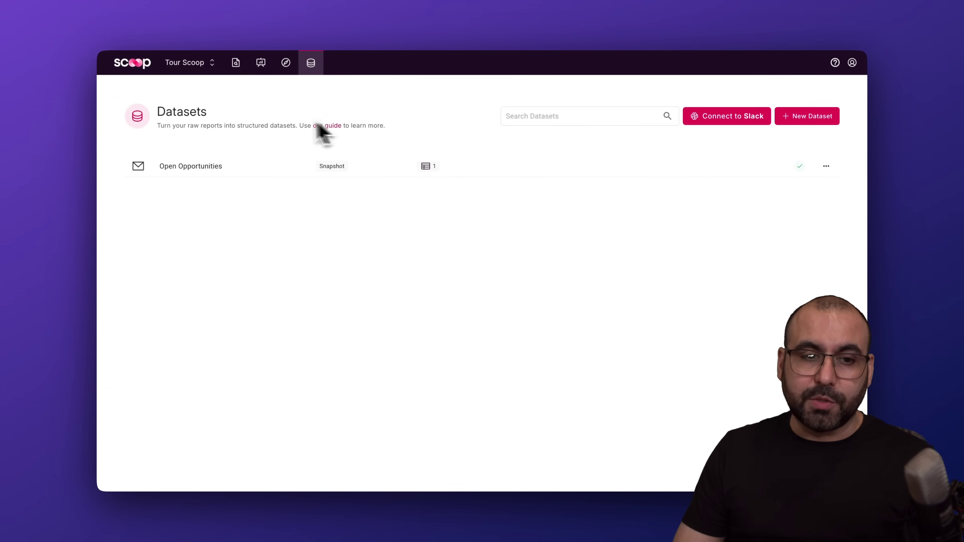
click(195, 64)
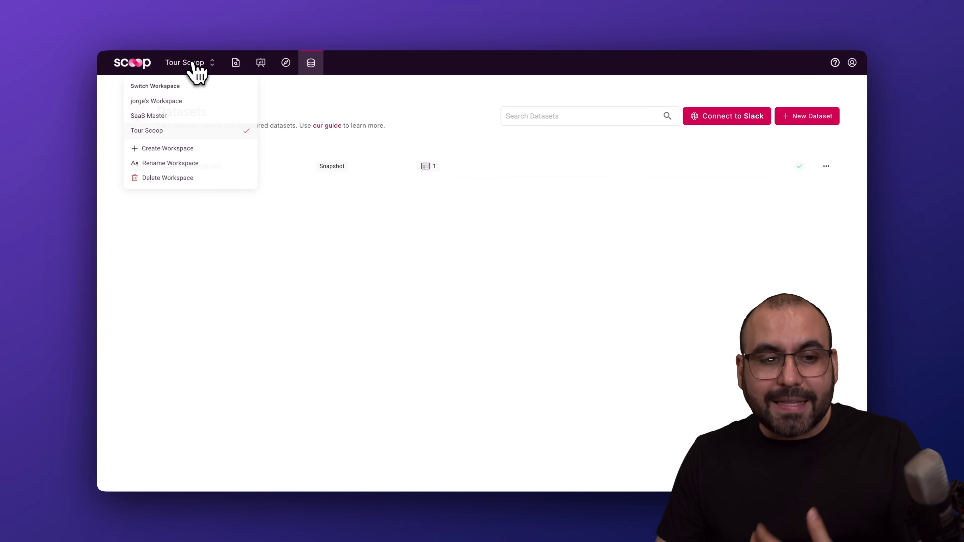
click(303, 144)
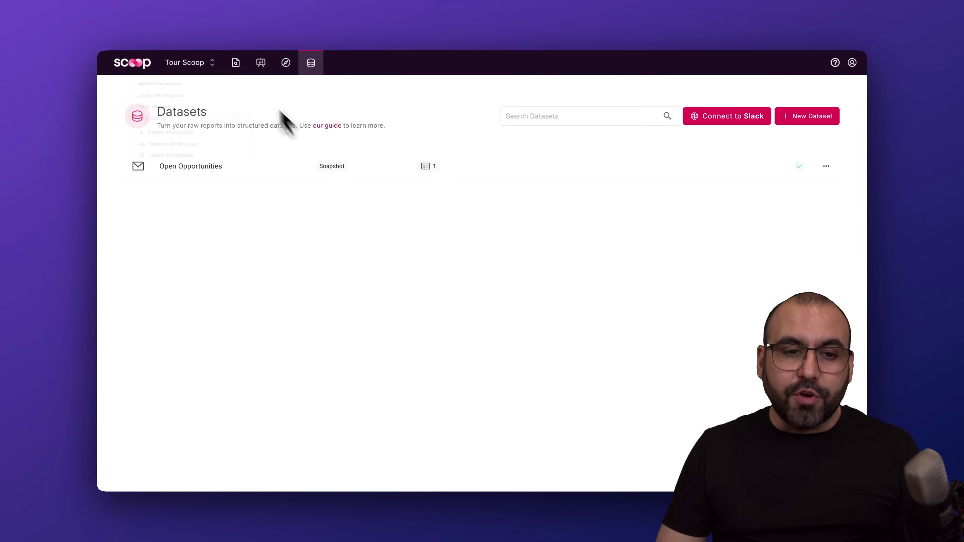
click(236, 62)
scroll(381, 338, up, 1)
scroll(381, 338, up, 4)
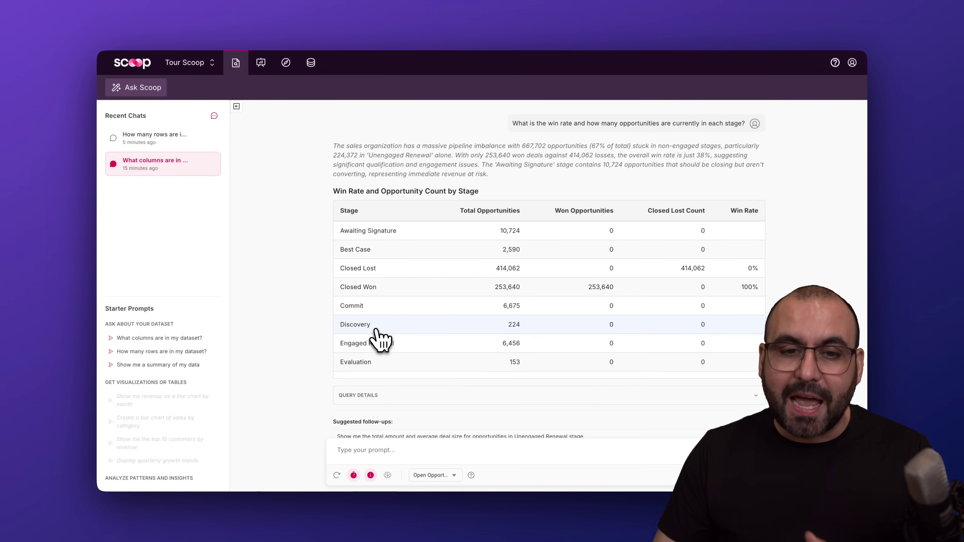
Compare the $79, $149 and $289 License Tier cards, then return to the Scoop homepage
click(437, 23)
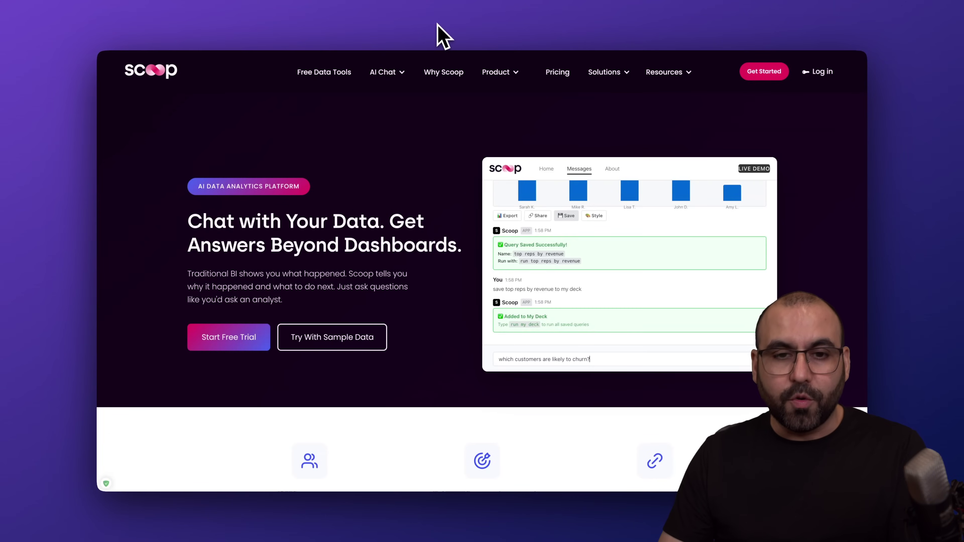
click(512, 26)
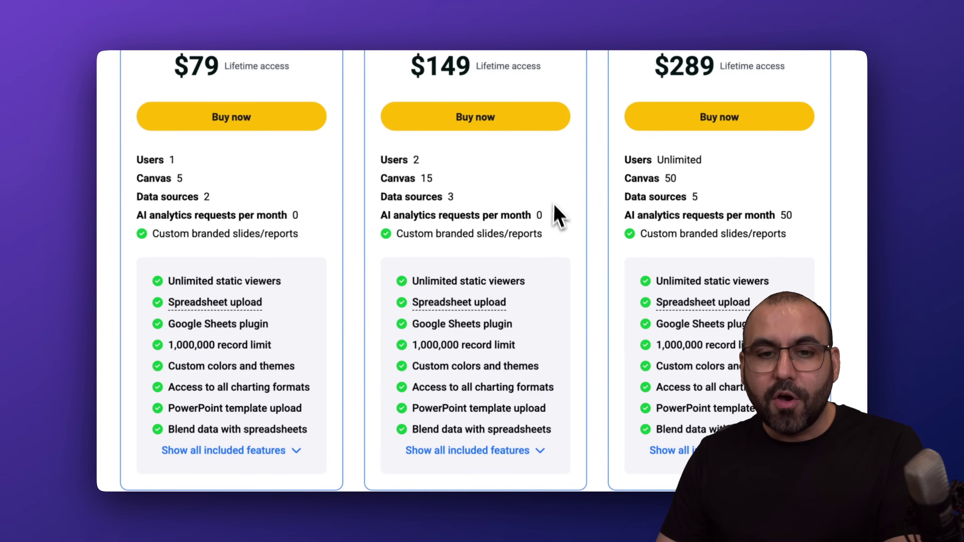
scroll(558, 216, up, 1)
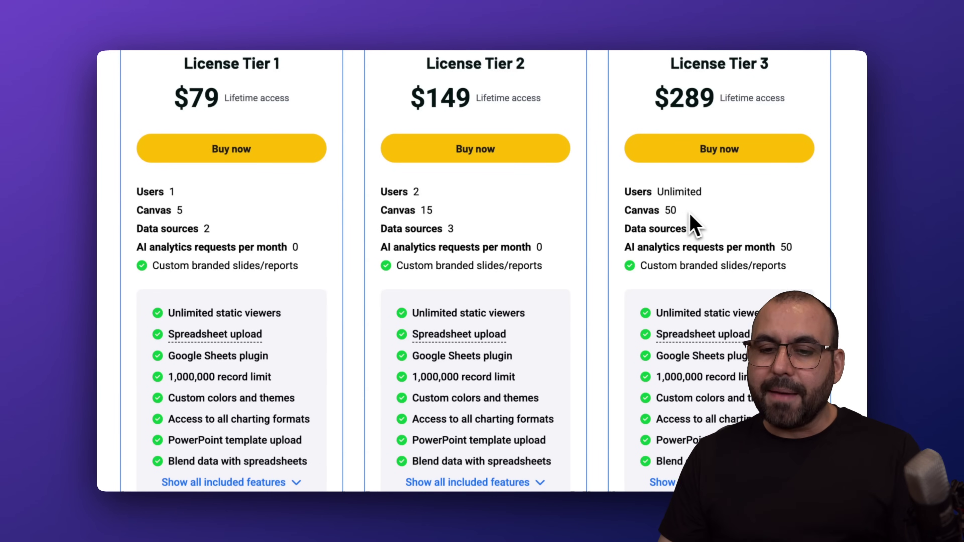
scroll(705, 253, down, 1)
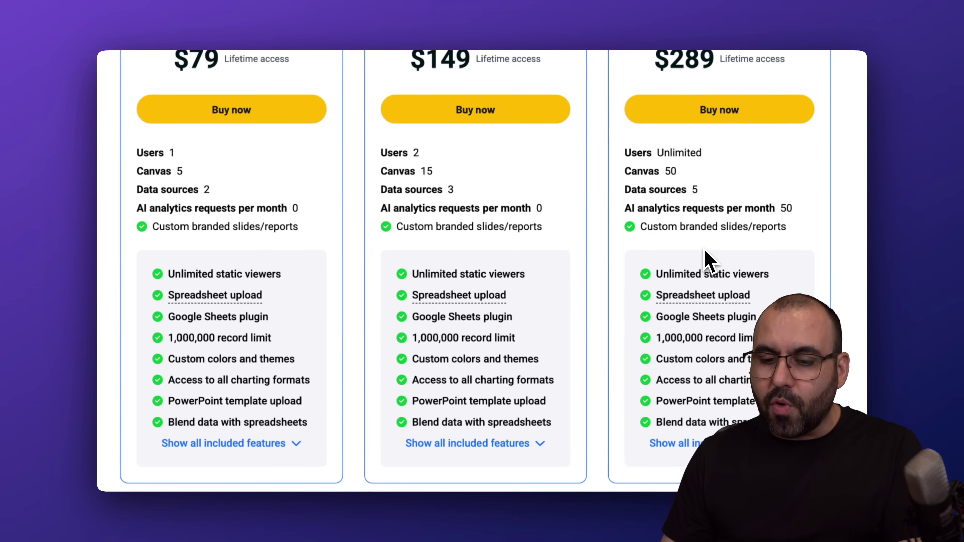
scroll(711, 220, up, 2)
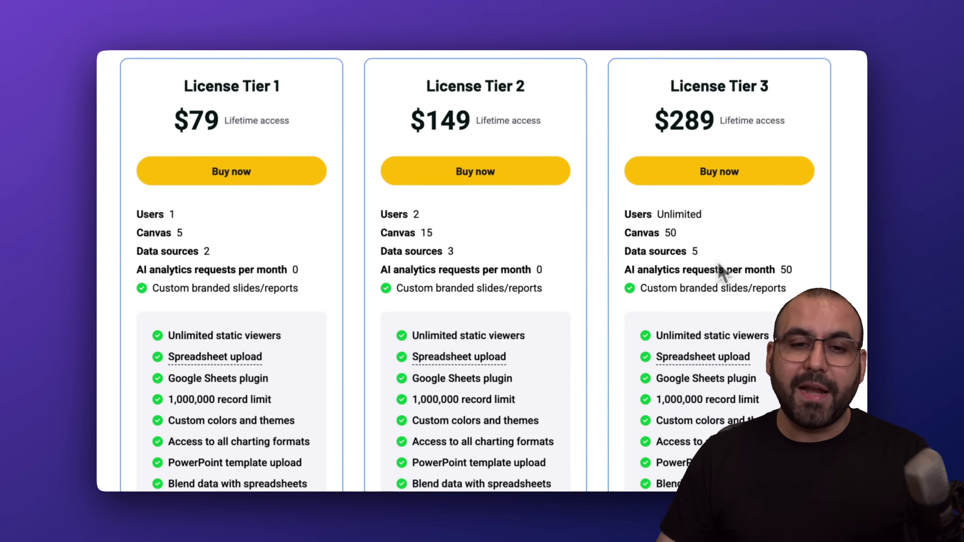
click(421, 28)
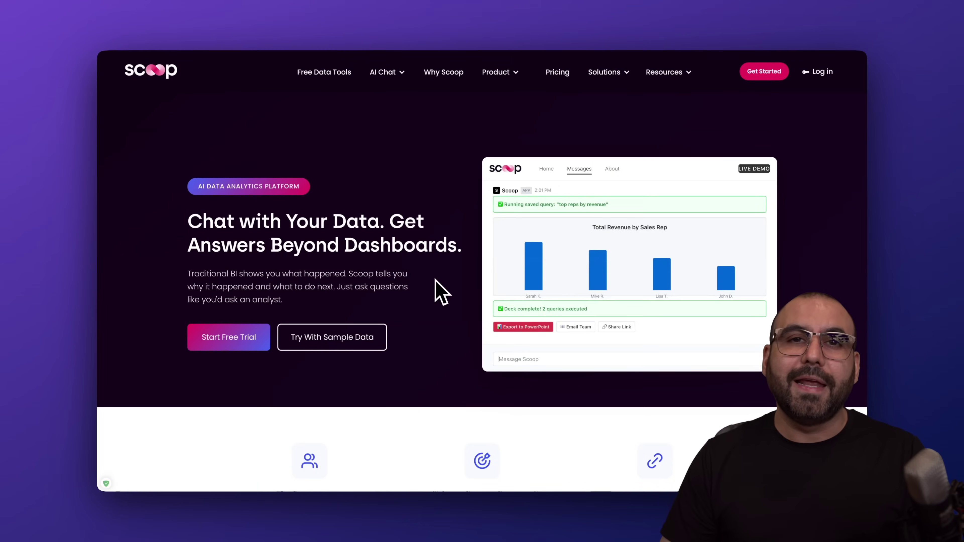